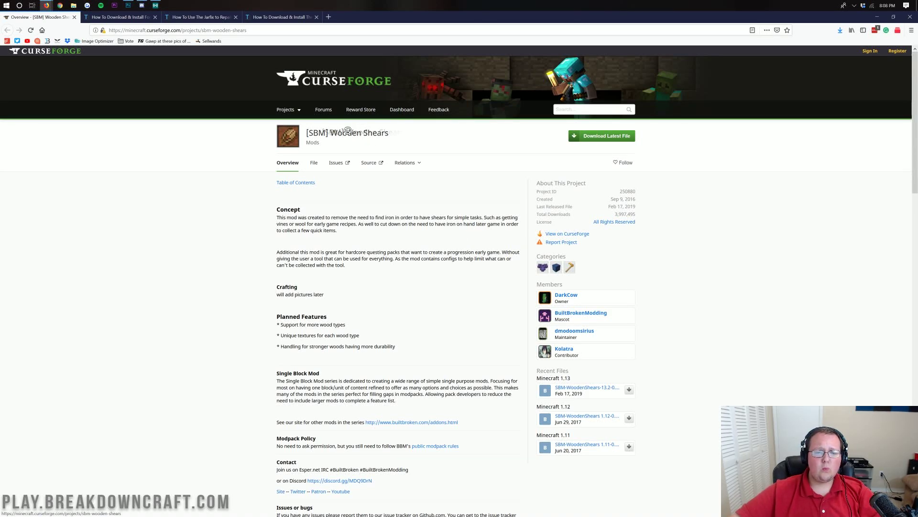
pyautogui.moveTo(377, 135); pyautogui.dragTo(331, 134)
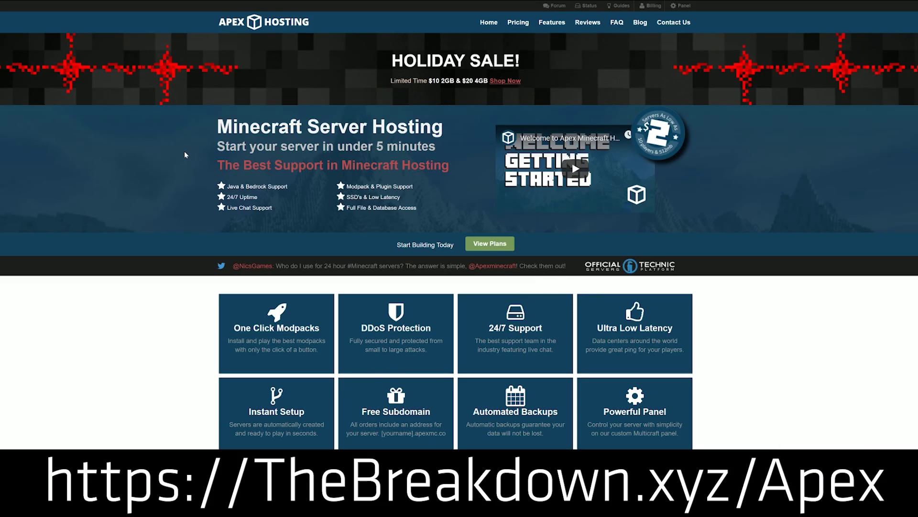
# Look over Apex Hosting's features, test server locations and support information, and review the monthly pricing plans.
pyautogui.scroll(-5, 185, 151)
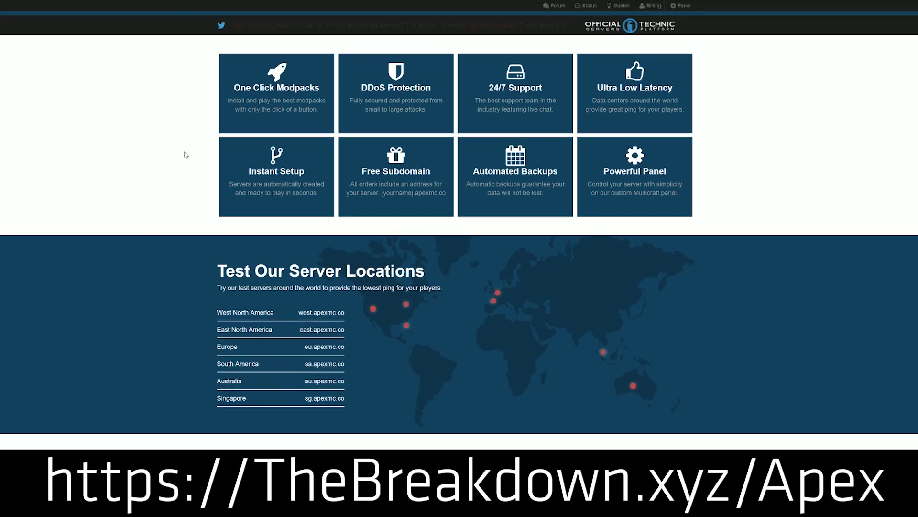
pyautogui.scroll(-3, 184, 151)
pyautogui.scroll(-1, 185, 151)
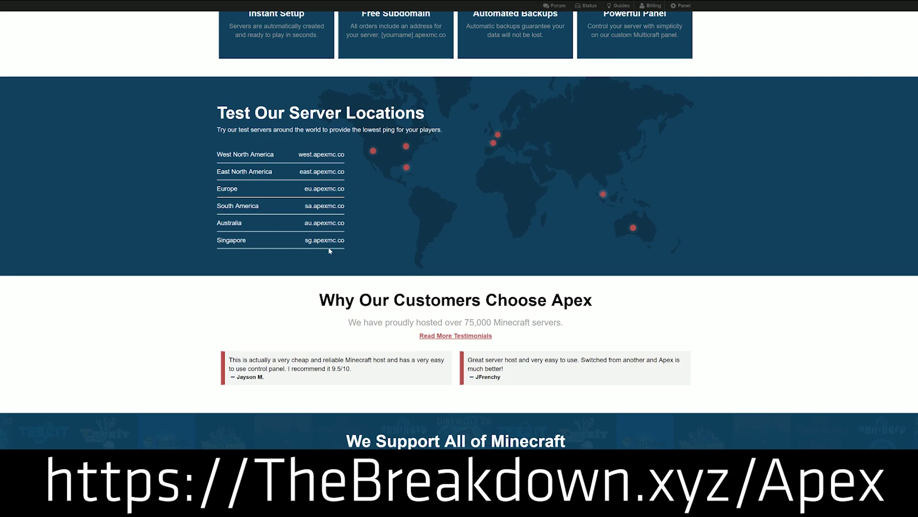
pyautogui.scroll(-5, 333, 220)
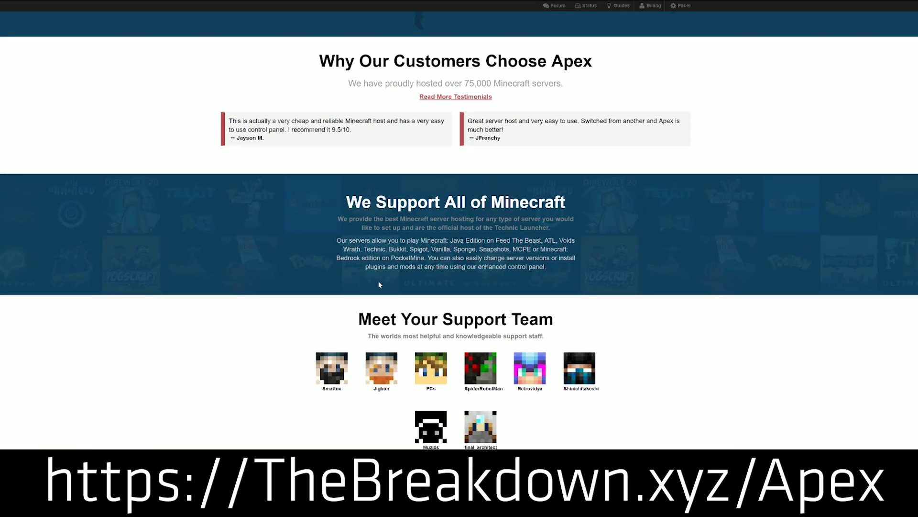
pyautogui.scroll(-1, 327, 247)
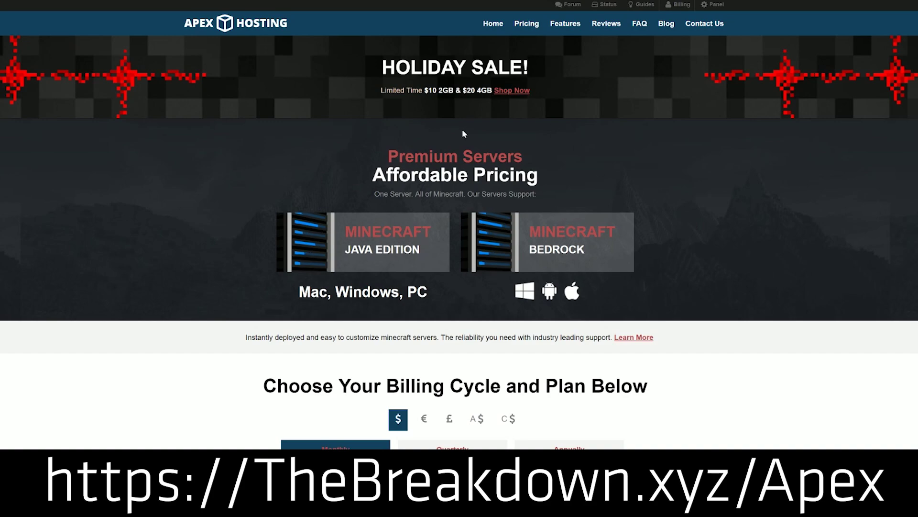
pyautogui.scroll(-8, 247, 143)
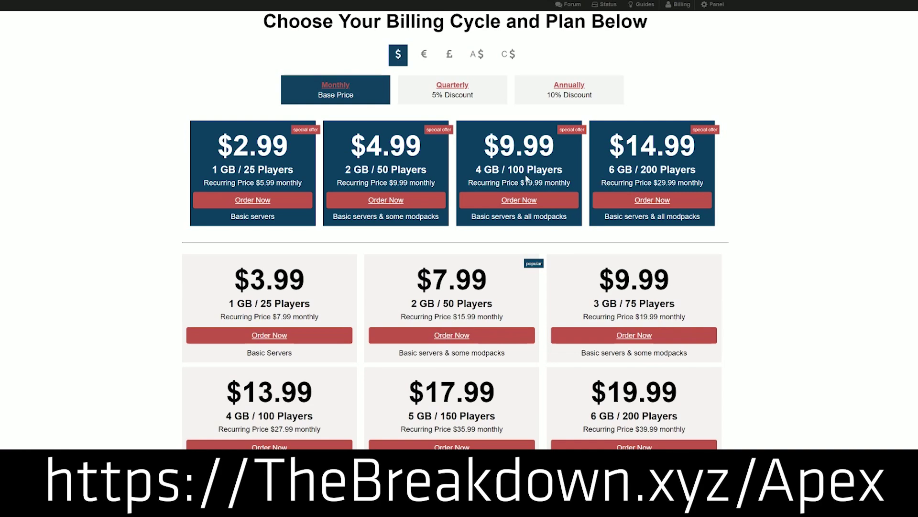
pyautogui.scroll(8, 334, 88)
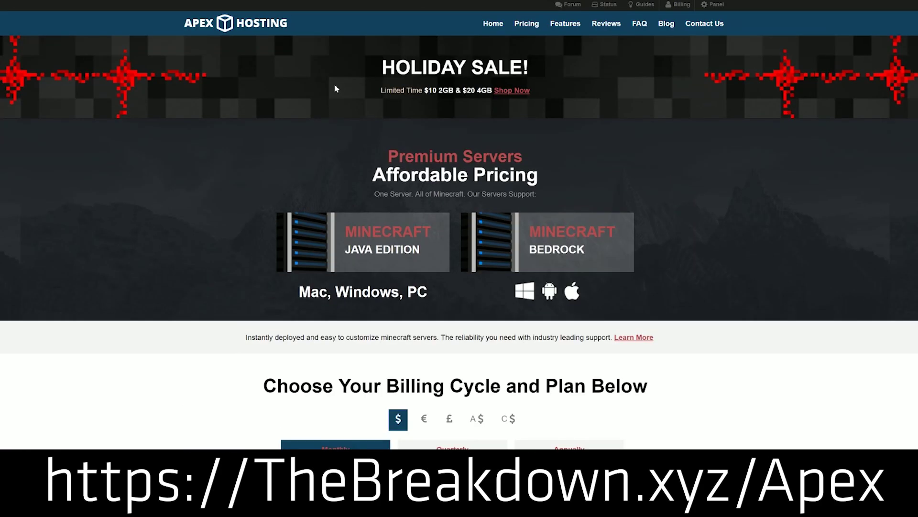
pyautogui.scroll(-5, 336, 86)
pyautogui.scroll(-3, 337, 86)
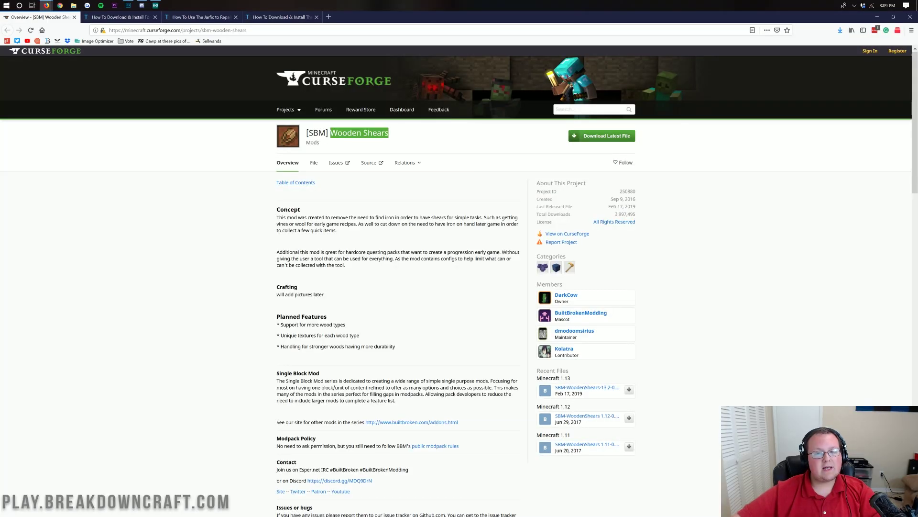
# Open the Wooden Shears mod's file list and download SBM-WoodenShears-13.2-0.0.1.jar, saving the file.
pyautogui.click(375, 147)
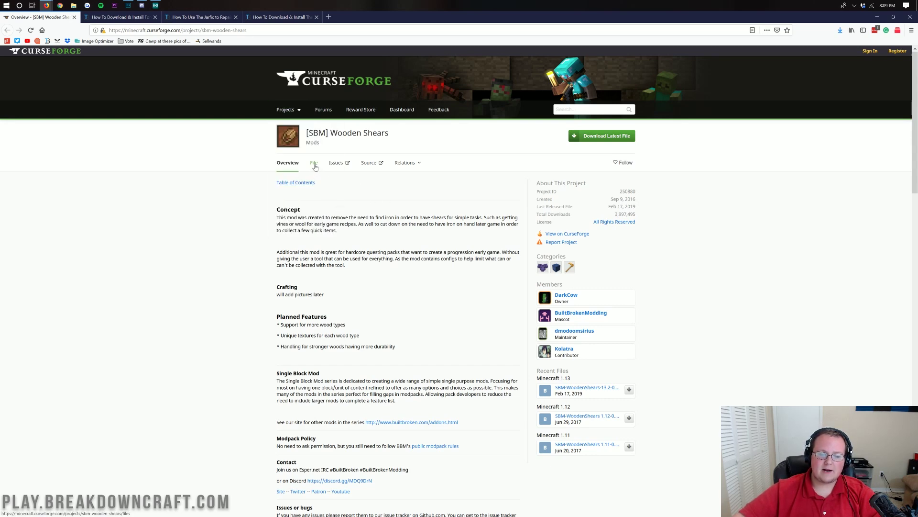
pyautogui.click(314, 165)
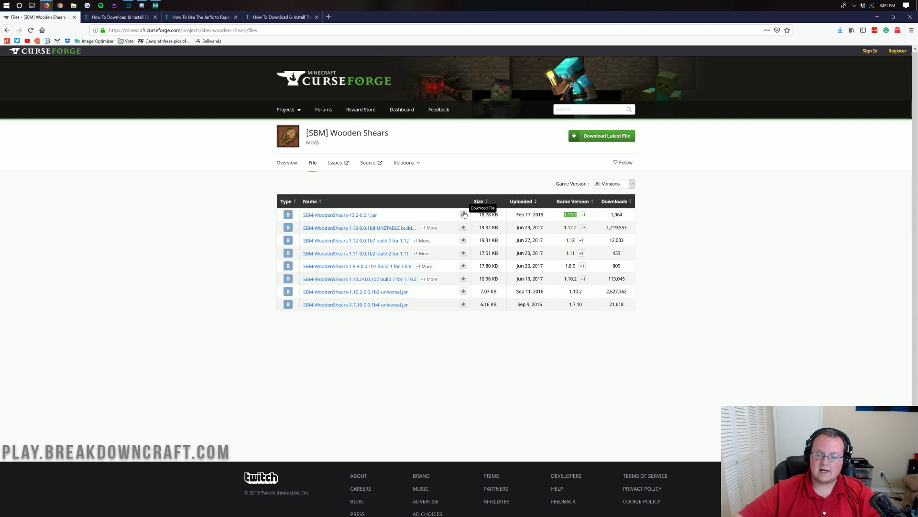
pyautogui.click(464, 215)
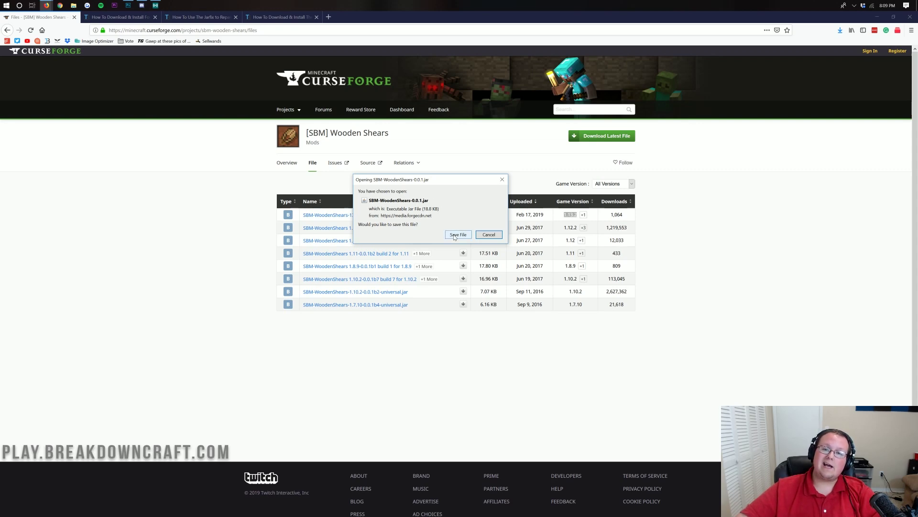
pyautogui.click(458, 234)
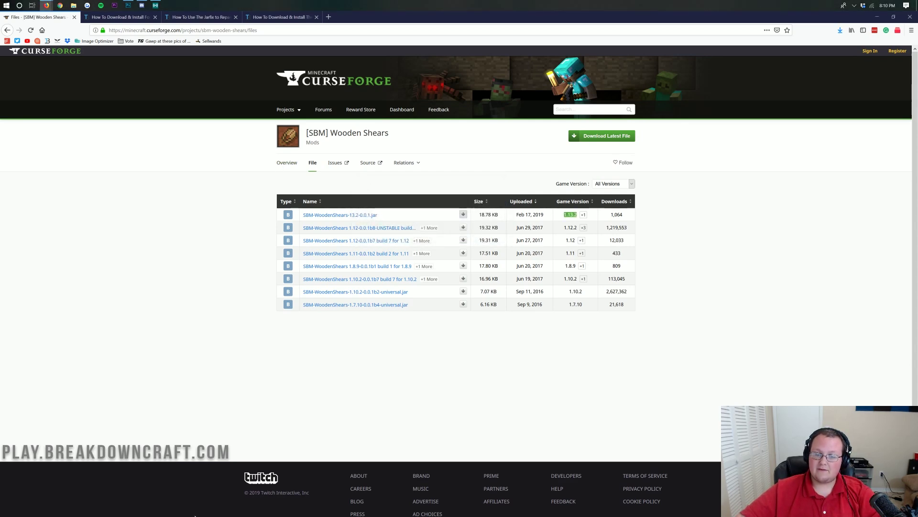
pyautogui.click(346, 374)
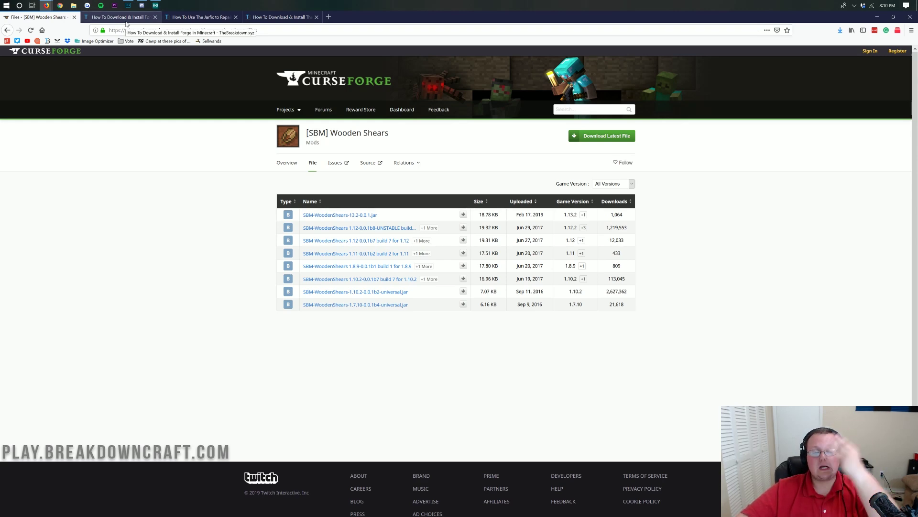
# Follow the download link in the "How To Download & Install Forge in Minecraft" article to the Forge downloads page.
pyautogui.click(126, 19)
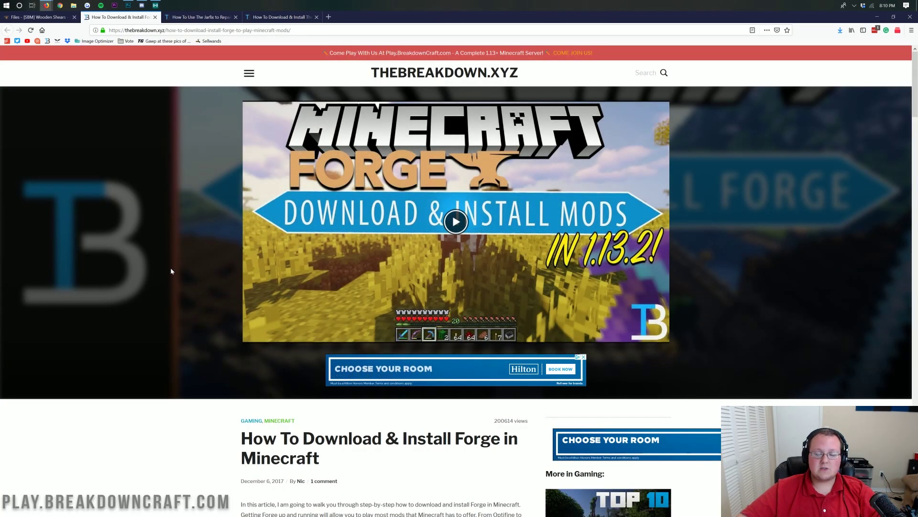
pyautogui.scroll(-3, 171, 271)
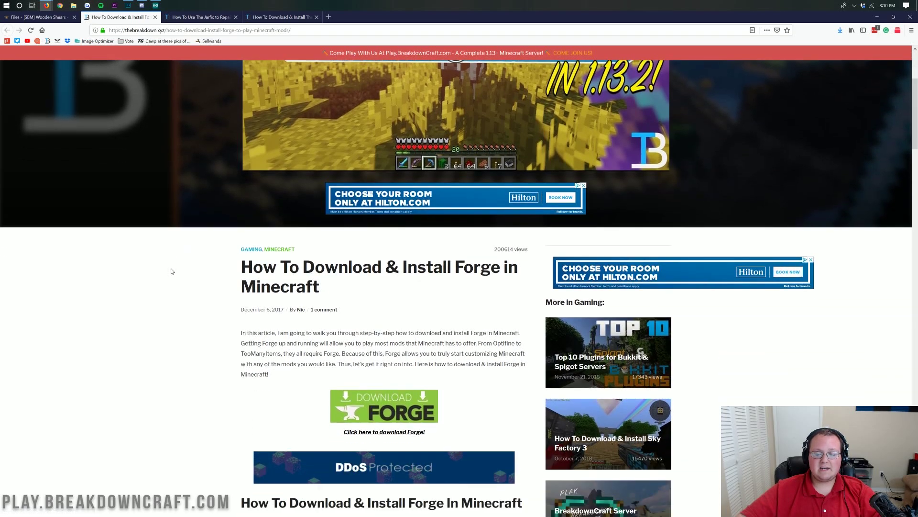
pyautogui.scroll(-3, 172, 271)
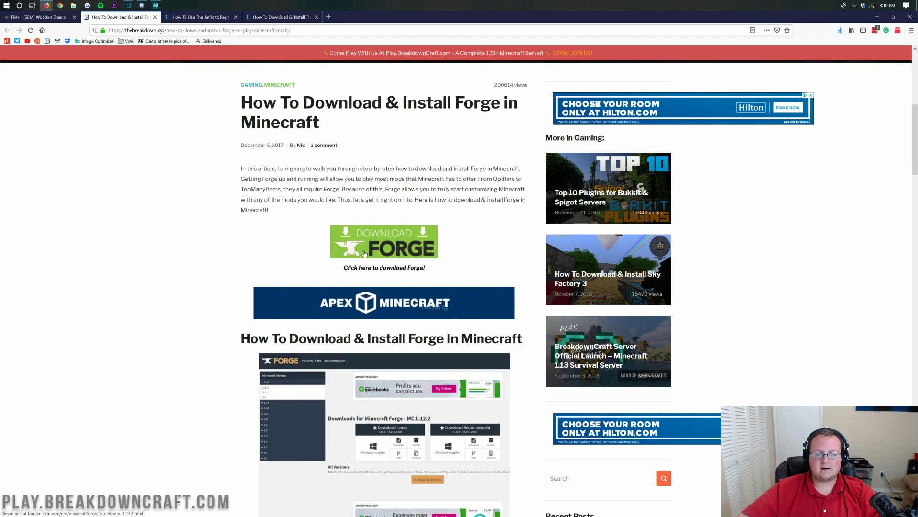
pyautogui.click(365, 253)
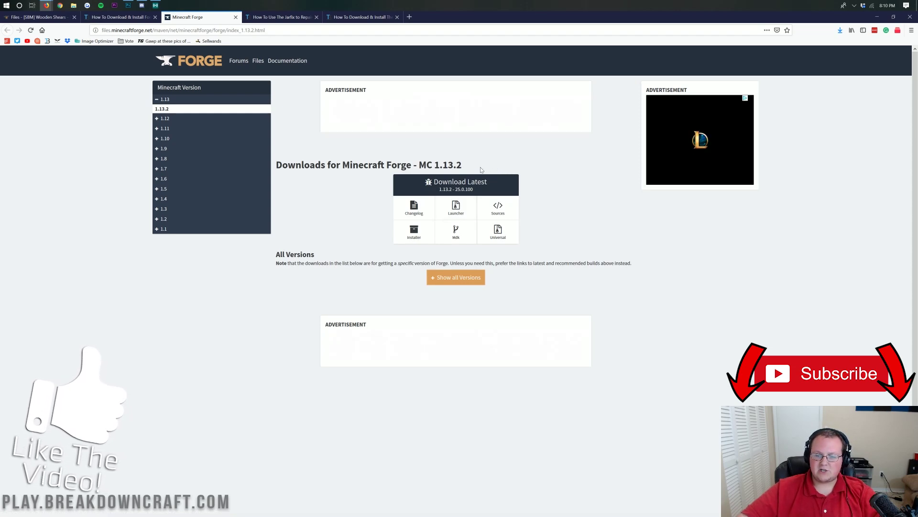
# Check the Minecraft version in the Forge downloads heading and the 1.13 entry of the version list.
pyautogui.moveTo(464, 166); pyautogui.dragTo(419, 165)
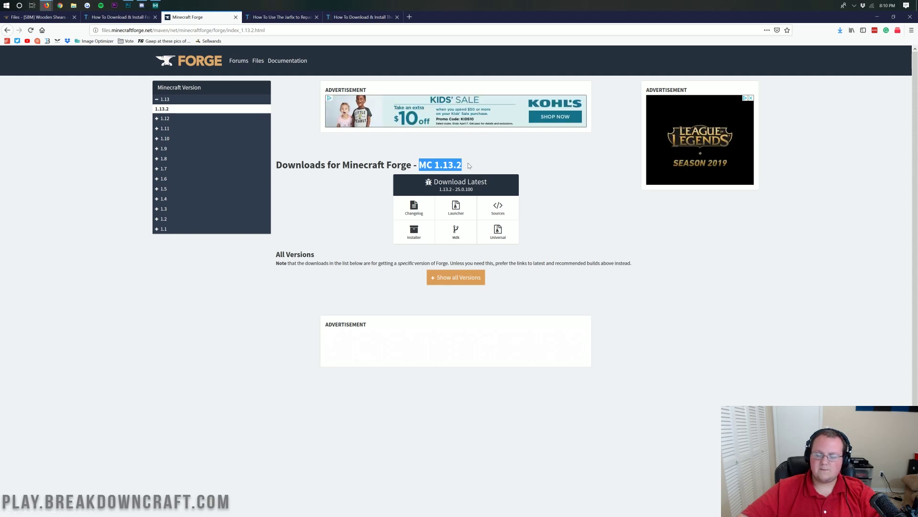
pyautogui.click(468, 165)
pyautogui.moveTo(463, 166); pyautogui.dragTo(419, 166)
pyautogui.click(424, 172)
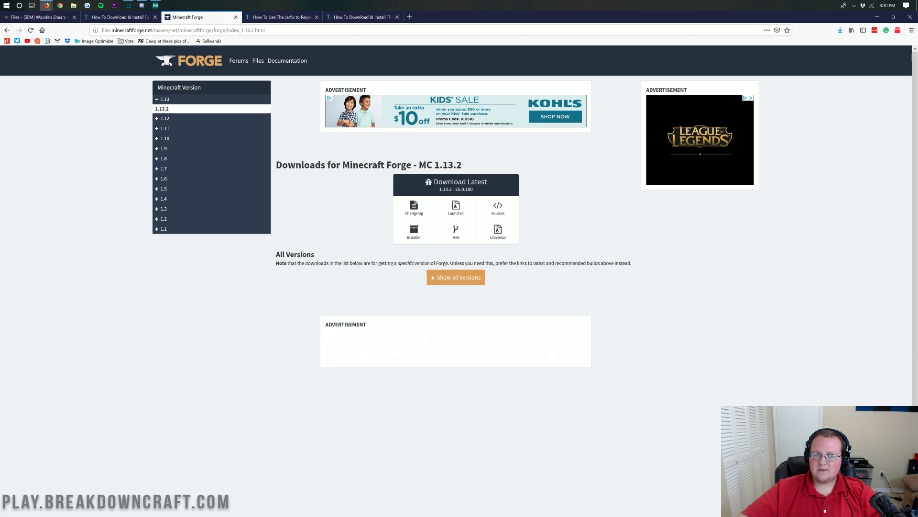
pyautogui.click(194, 101)
pyautogui.click(170, 102)
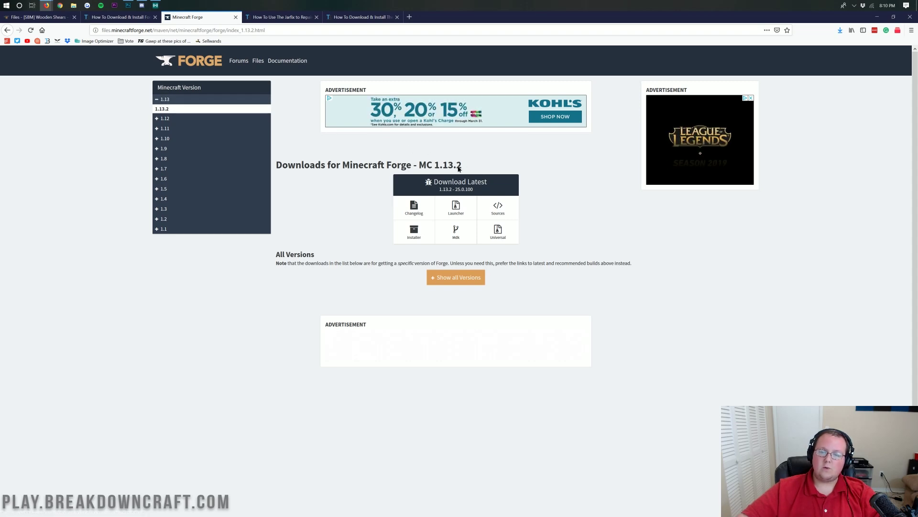
pyautogui.moveTo(462, 166); pyautogui.dragTo(419, 166)
pyautogui.click(419, 166)
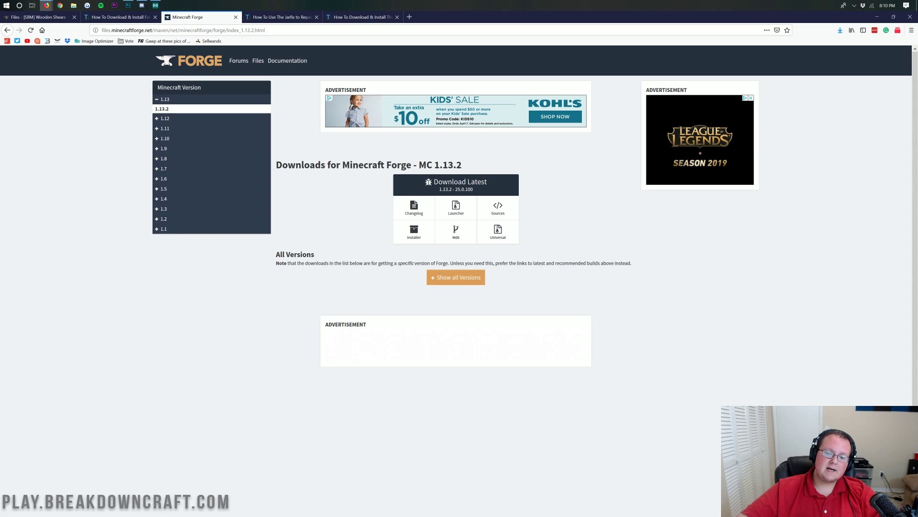
# Download the latest Forge installer for Minecraft 1.13.2, skipping the advertisement page and saving the jar file.
pyautogui.click(415, 232)
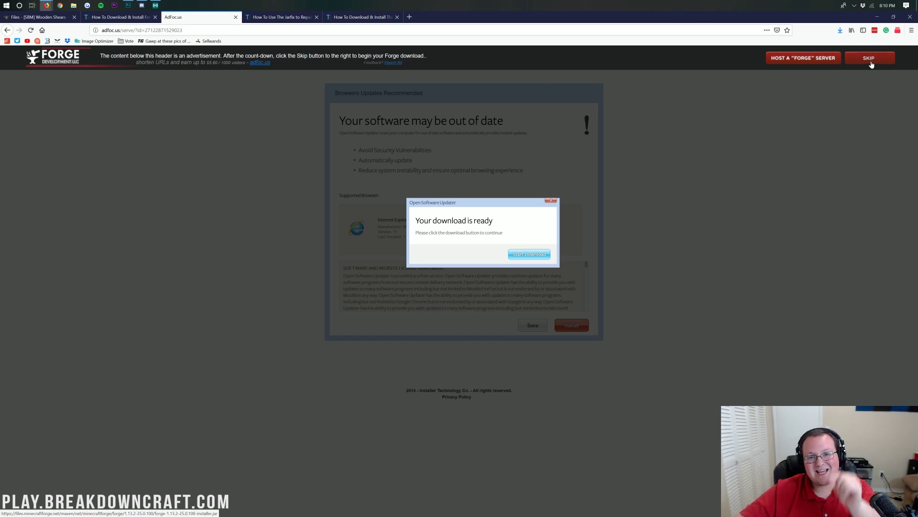
pyautogui.click(870, 63)
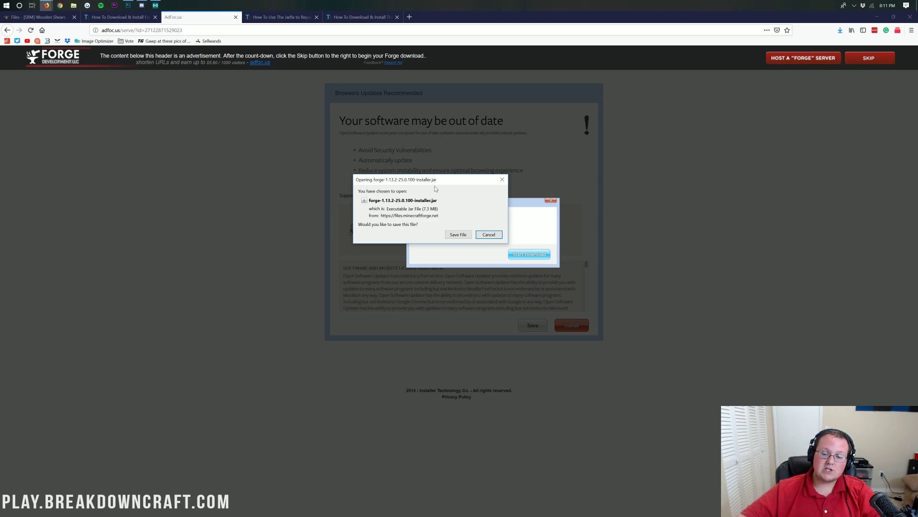
pyautogui.click(456, 234)
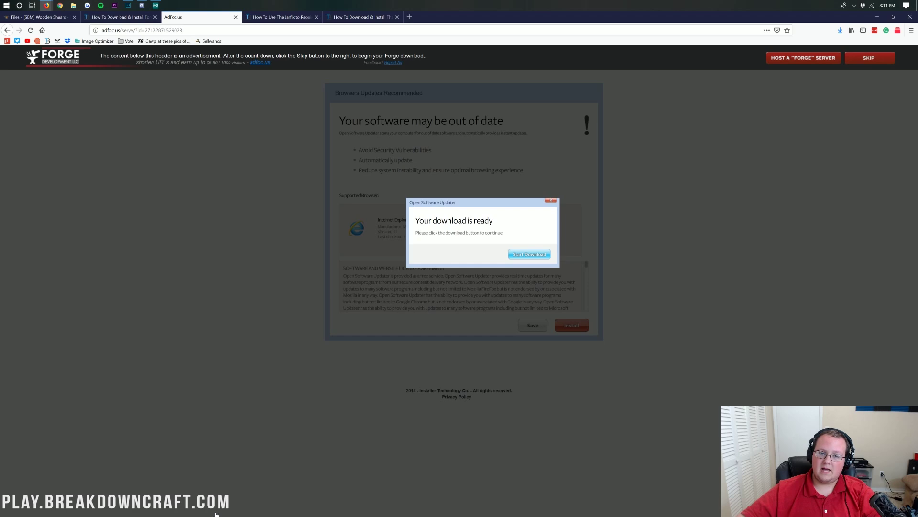
# Minimize the browser and arrange the Forge installer and Wooden Shears jar files side by side on the desktop.
pyautogui.click(876, 16)
pyautogui.moveTo(123, 109); pyautogui.dragTo(467, 95)
pyautogui.moveTo(441, 202); pyautogui.dragTo(415, 102)
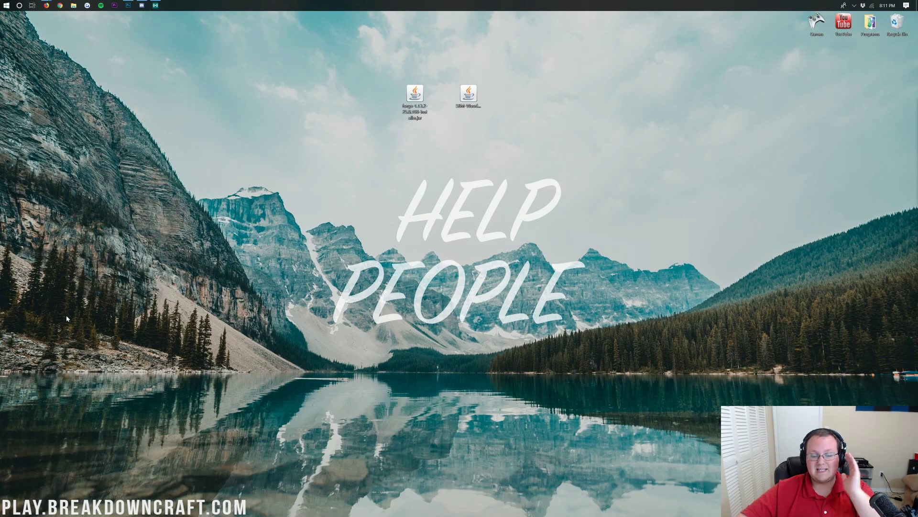
# Find the Downloads folder by searching Windows for "downloads", and view its contents before closing it.
pyautogui.click(2, 3)
pyautogui.click(2, 4)
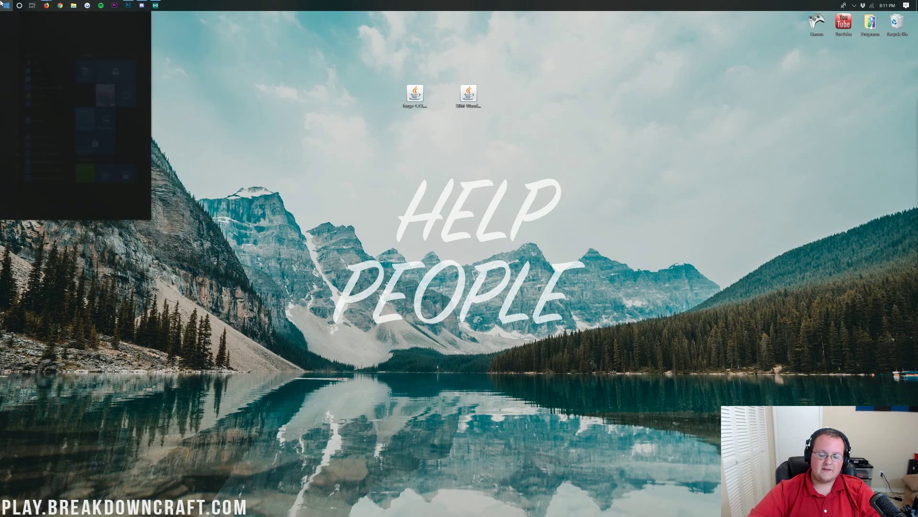
pyautogui.write('downloads')
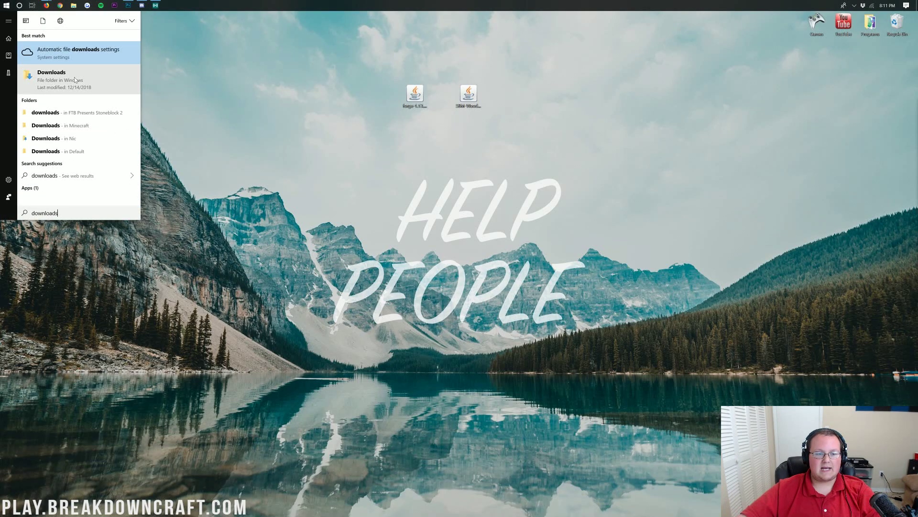
pyautogui.click(54, 86)
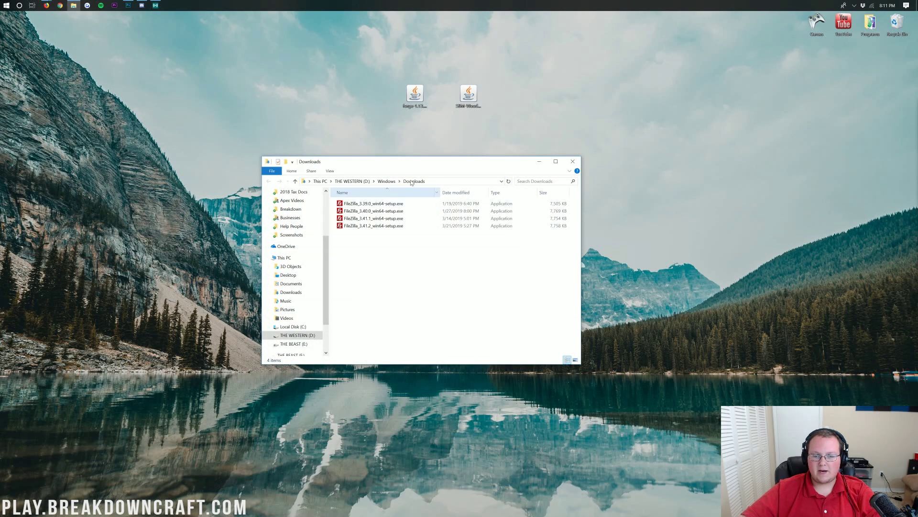
pyautogui.click(404, 98)
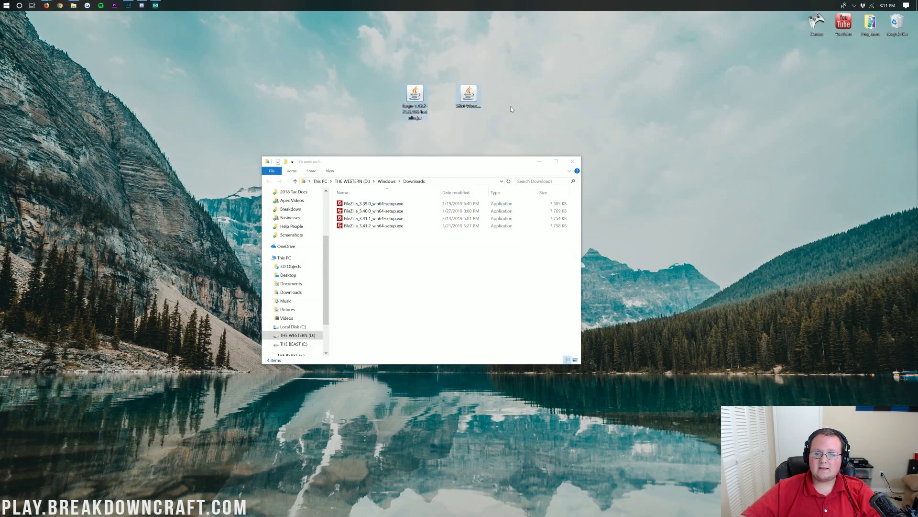
pyautogui.moveTo(474, 93)
pyautogui.mouseDown()
pyautogui.moveTo(487, 86)
pyautogui.moveTo(356, 293)
pyautogui.moveTo(102, 225)
pyautogui.moveTo(489, 93)
pyautogui.moveTo(412, 99)
pyautogui.moveTo(468, 94)
pyautogui.mouseUp()
pyautogui.click(572, 162)
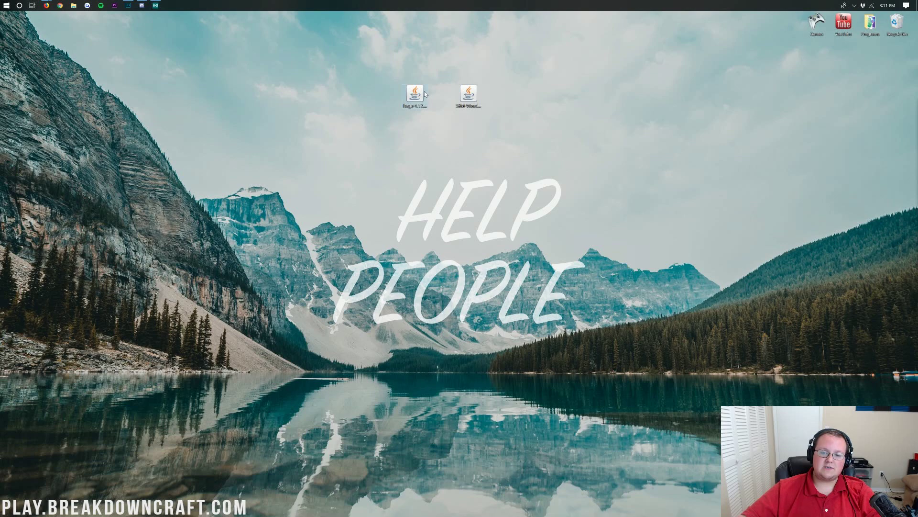
# Check which apps are offered for opening the Forge installer jar file, and dismiss the choice.
pyautogui.click(414, 91)
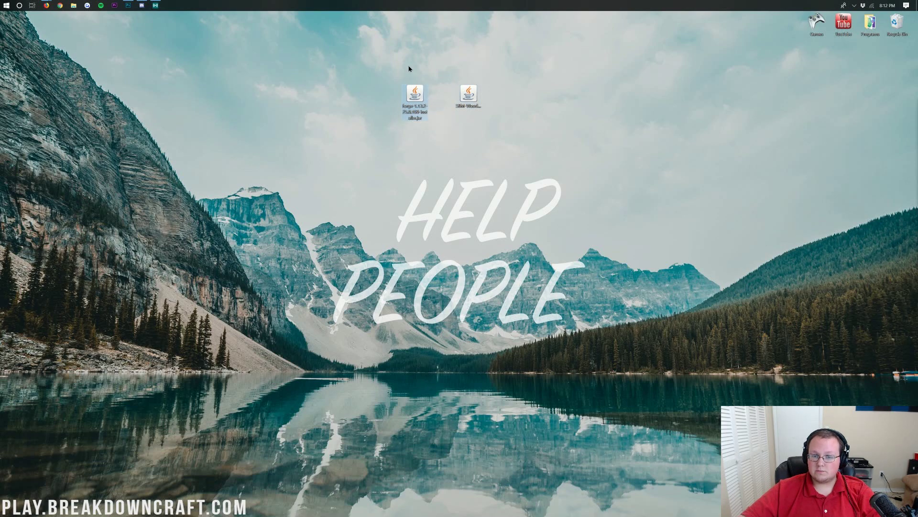
pyautogui.rightClick(421, 100)
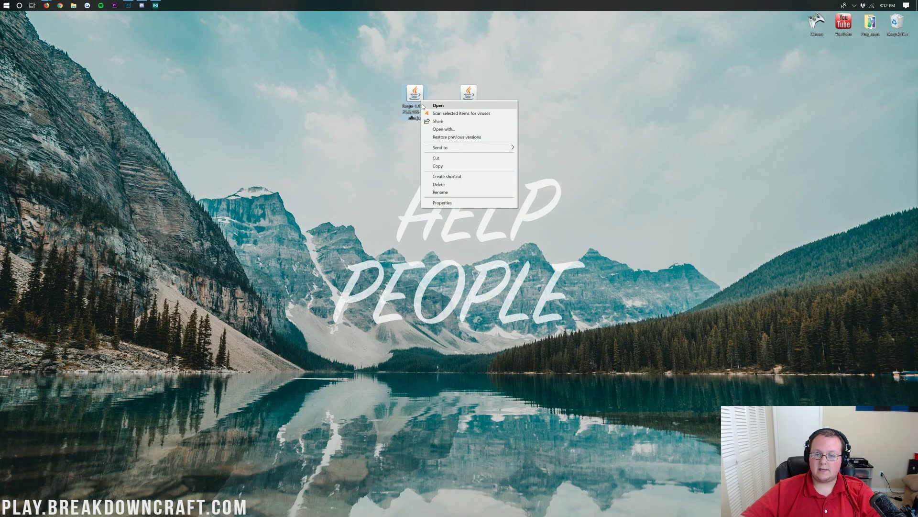
pyautogui.click(429, 129)
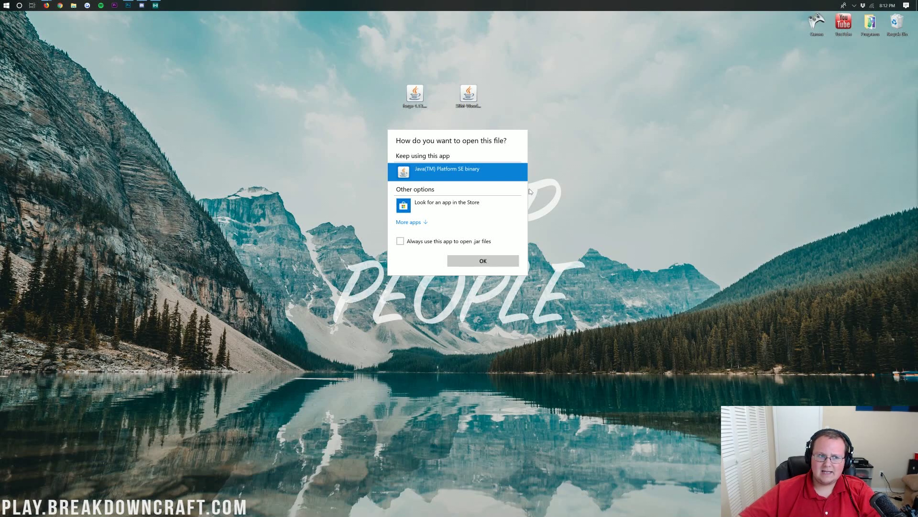
pyautogui.click(153, 61)
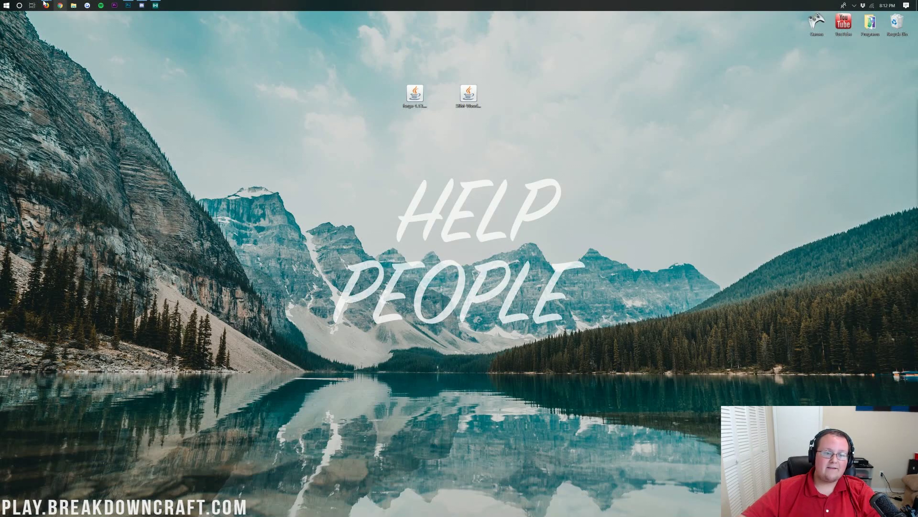
# Switch to Firefox and review the guide on downloading and installing the Java SE Development Kit.
pyautogui.moveTo(45, 5)
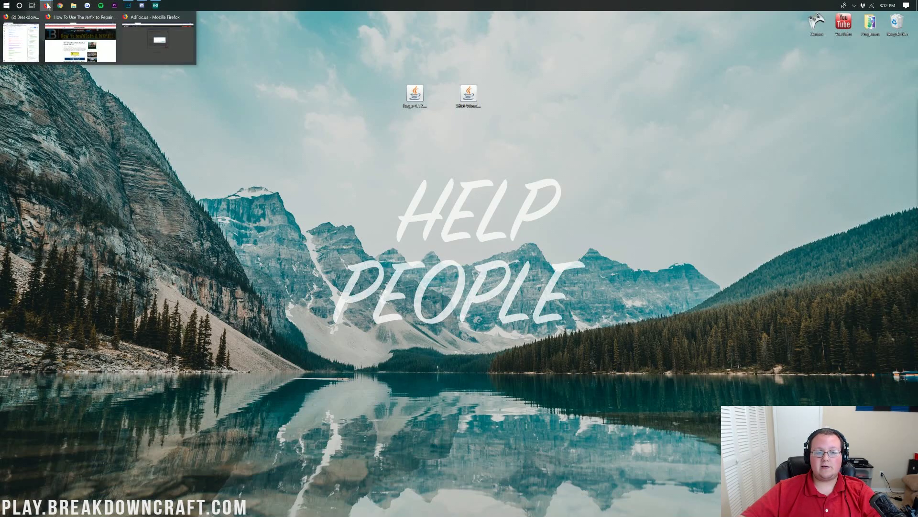
pyautogui.click(80, 42)
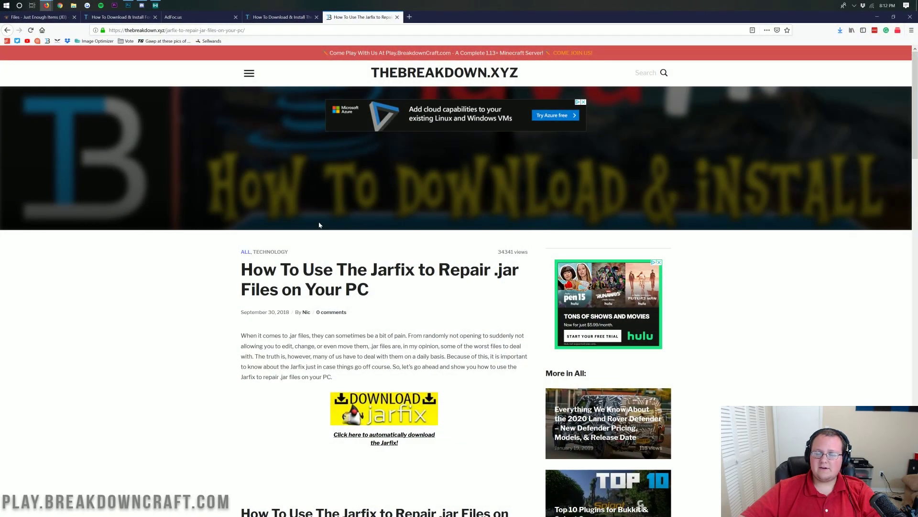
pyautogui.click(282, 16)
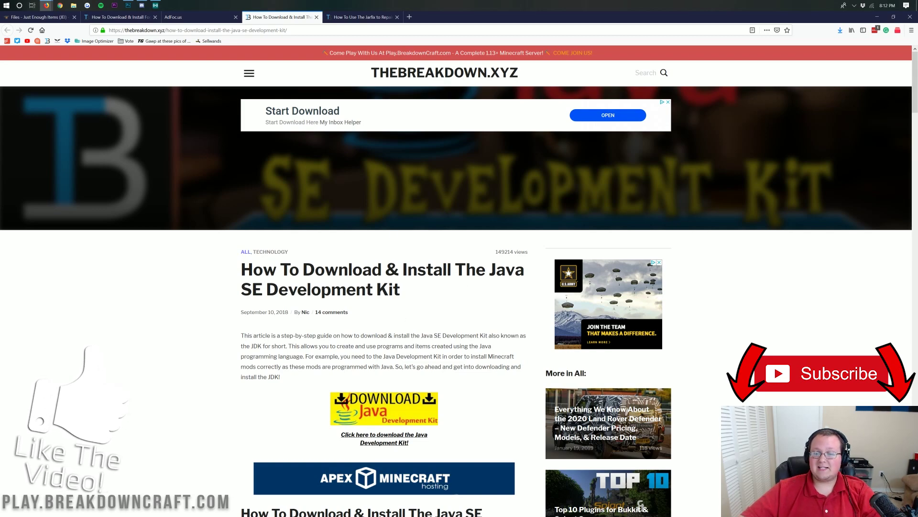
pyautogui.moveTo(402, 269); pyautogui.dragTo(417, 270)
pyautogui.click(417, 269)
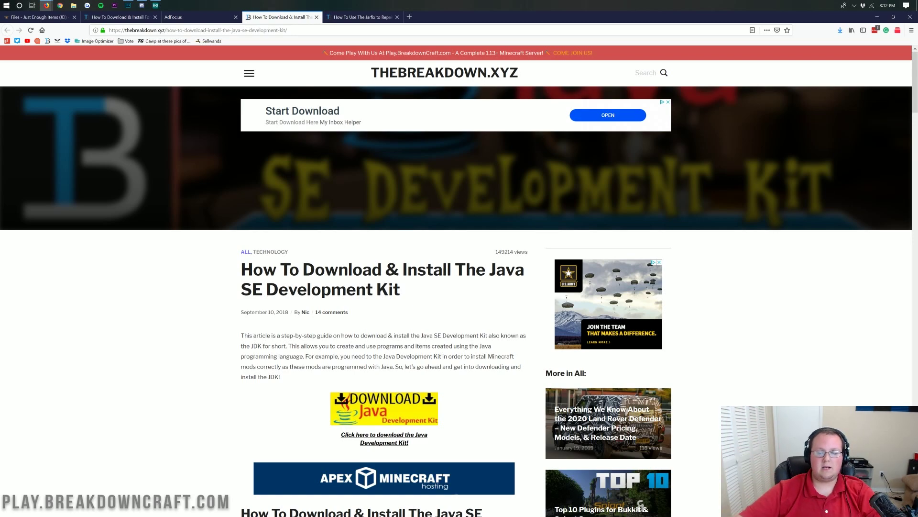
pyautogui.scroll(-7, 385, 294)
pyautogui.scroll(-4, 375, 282)
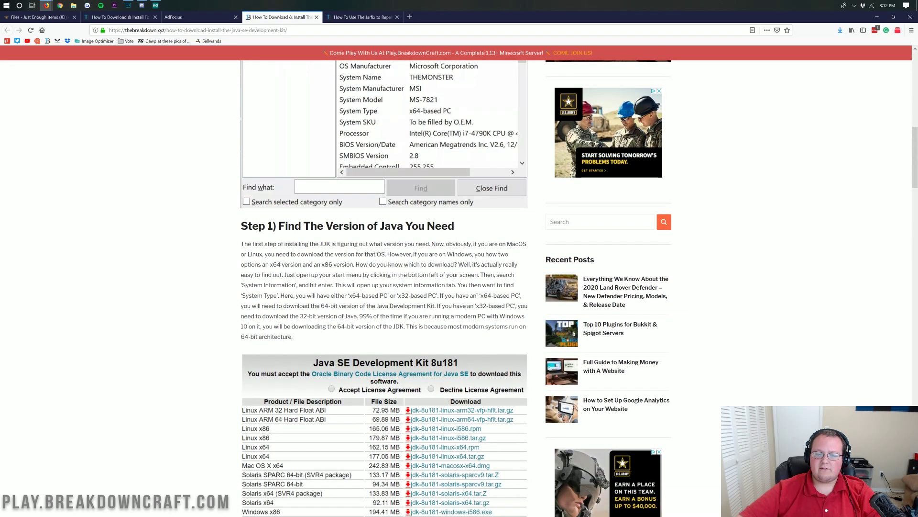
pyautogui.scroll(-6, 431, 509)
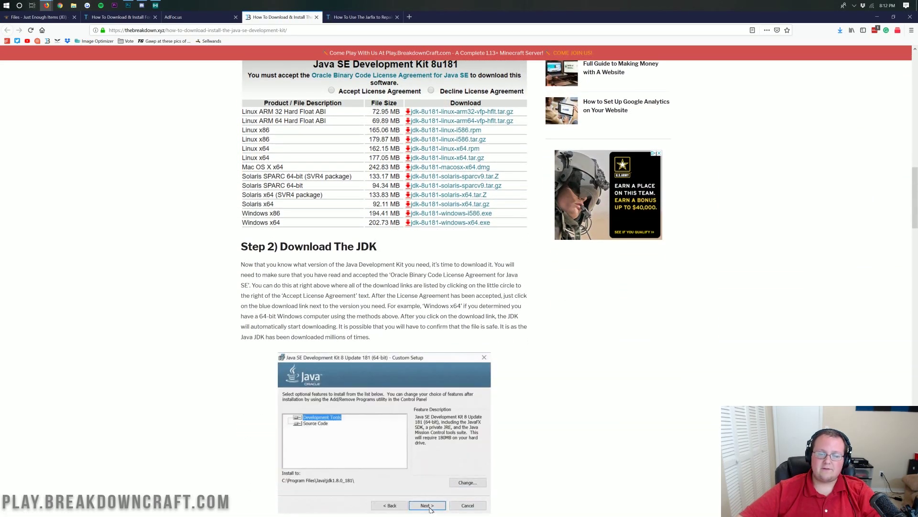
pyautogui.scroll(20, 375, 281)
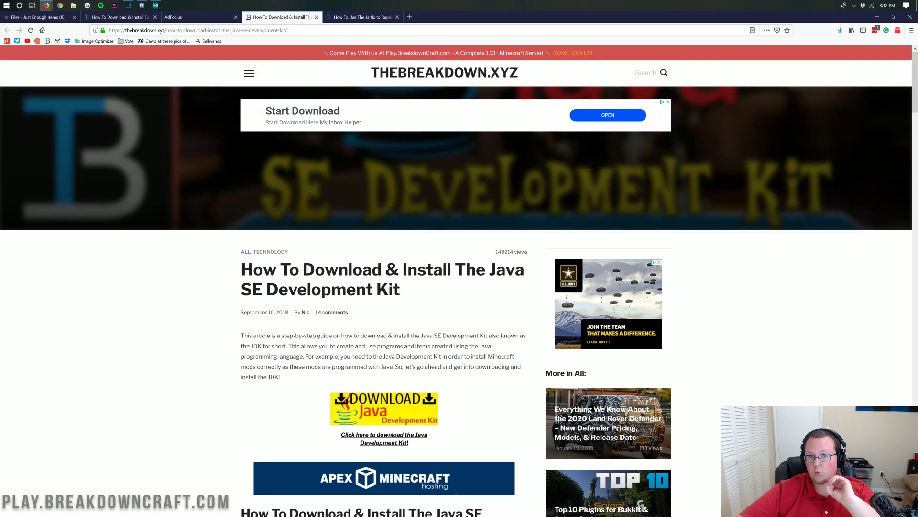
# Review the guide on using the Jarfix to repair .jar files, and minimize the browser.
pyautogui.click(333, 19)
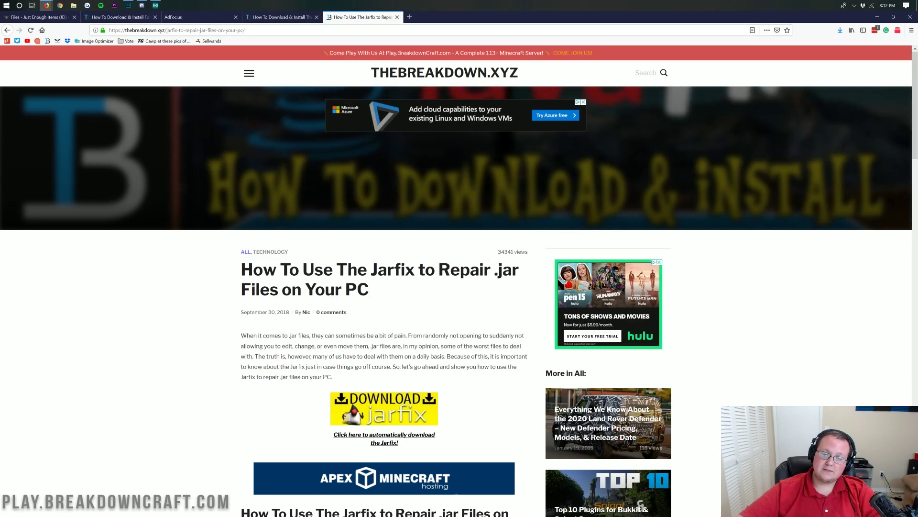
pyautogui.scroll(-8, 370, 266)
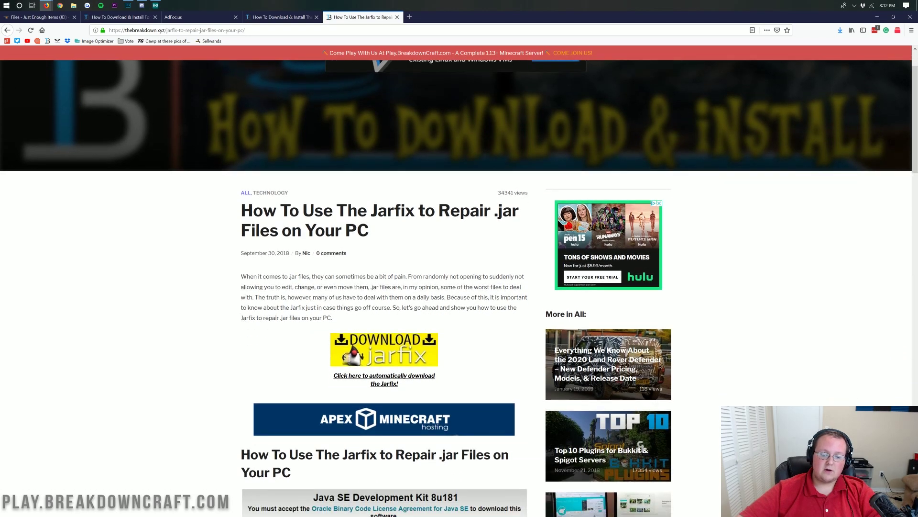
pyautogui.scroll(-3, 371, 267)
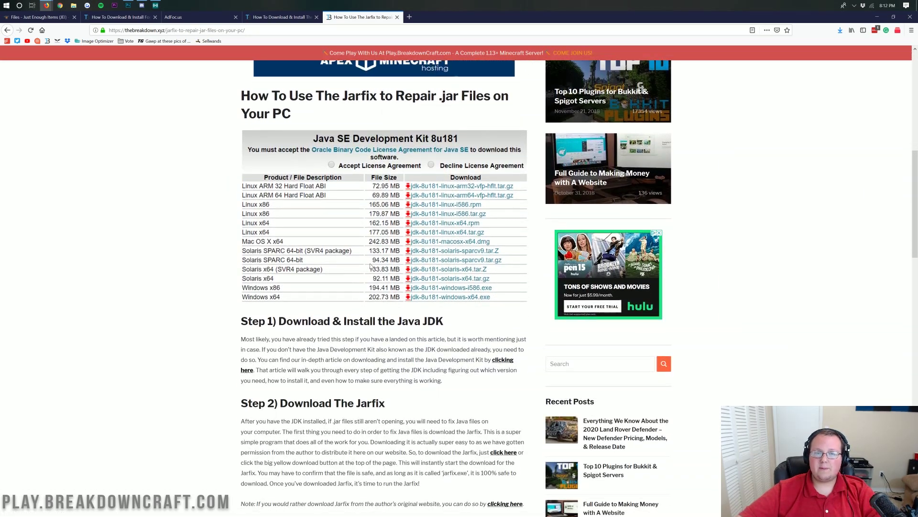
pyautogui.scroll(4, 371, 267)
pyautogui.click(875, 17)
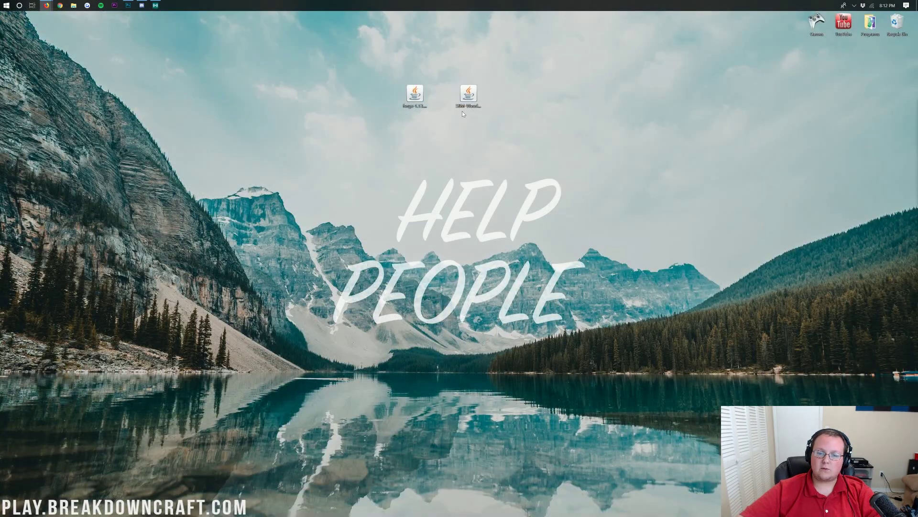
# Open the Forge jar with Java(TM) Platform SE binary and install the 1.13.2 Forge client into the default .minecraft folder.
pyautogui.rightClick(411, 101)
pyautogui.click(424, 125)
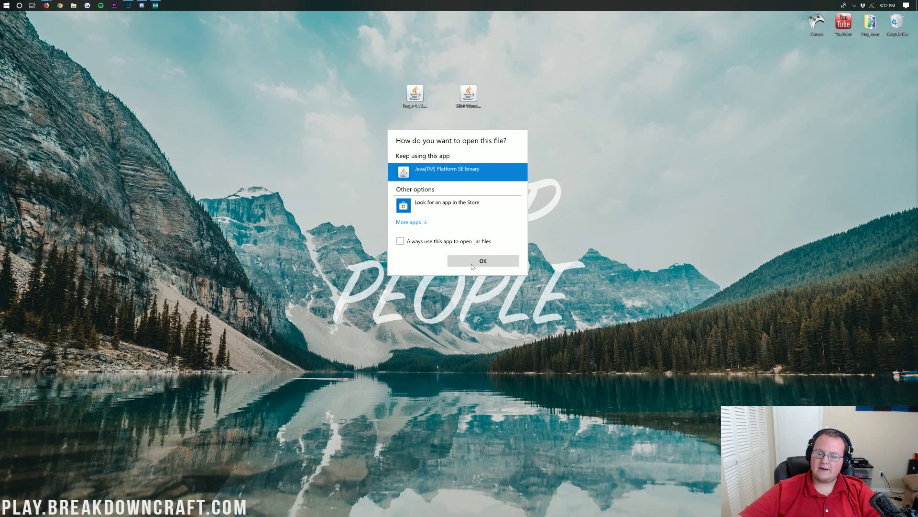
pyautogui.click(472, 263)
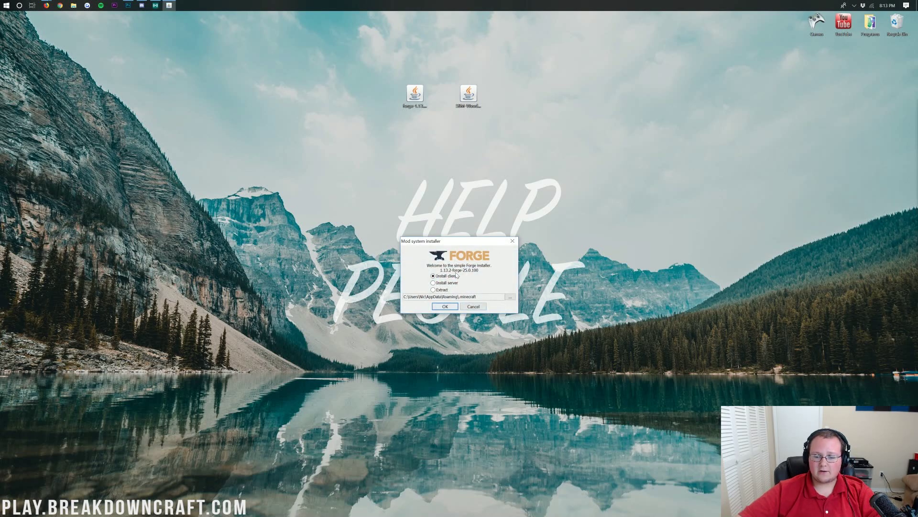
pyautogui.click(445, 276)
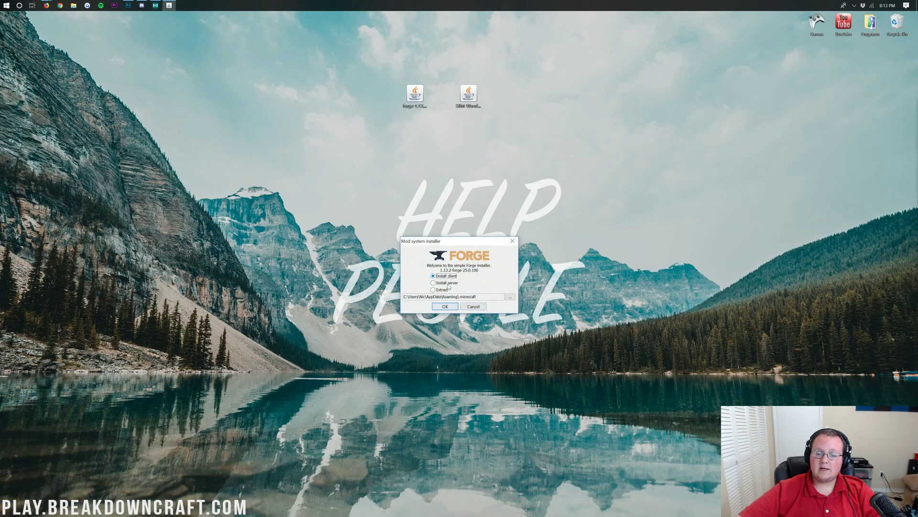
pyautogui.click(444, 307)
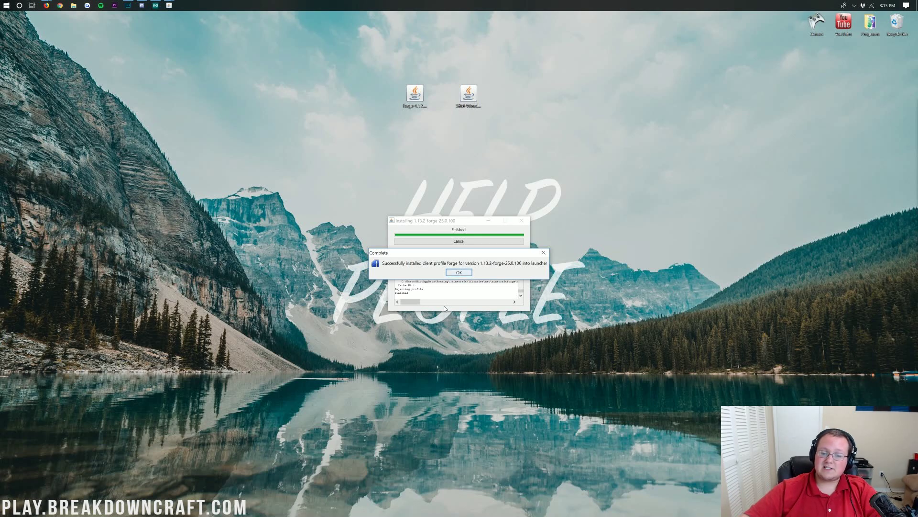
pyautogui.click(459, 273)
# Find the Run app through Windows search and use it to open the %appdata% folder.
pyautogui.click(468, 98)
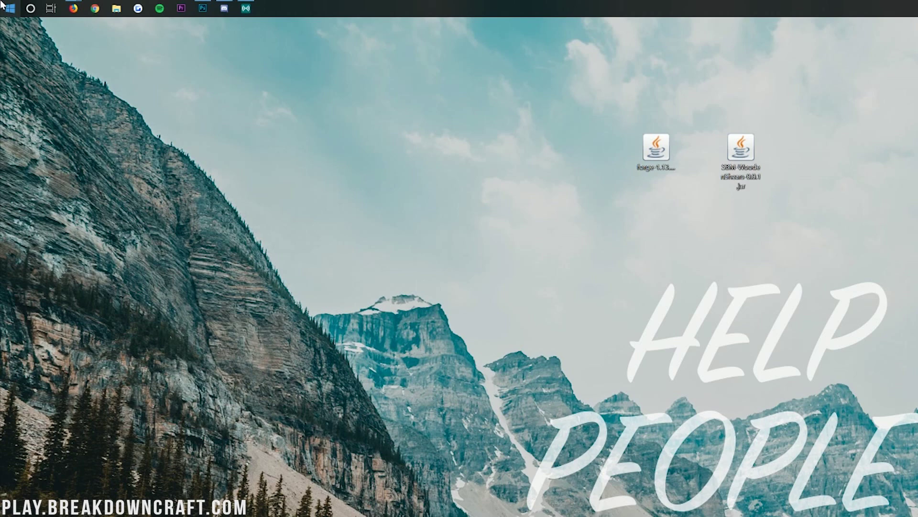
pyautogui.click(3, 6)
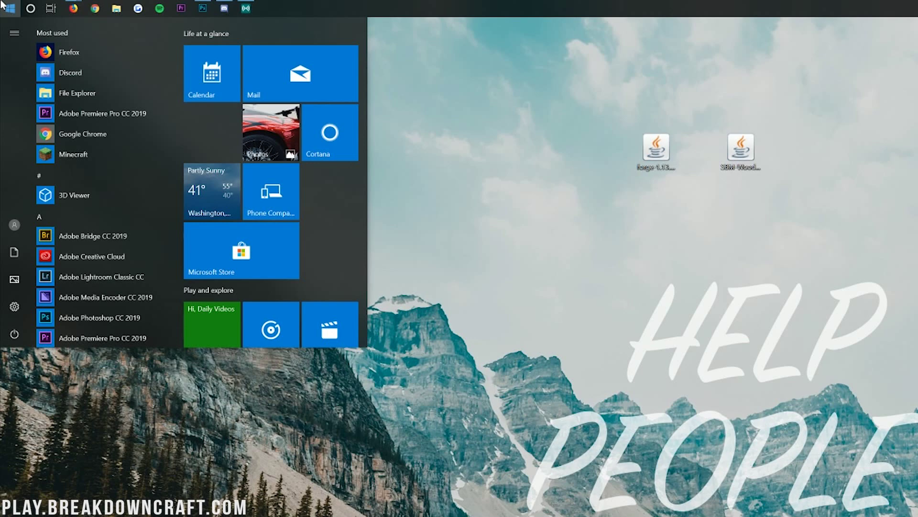
pyautogui.write('run')
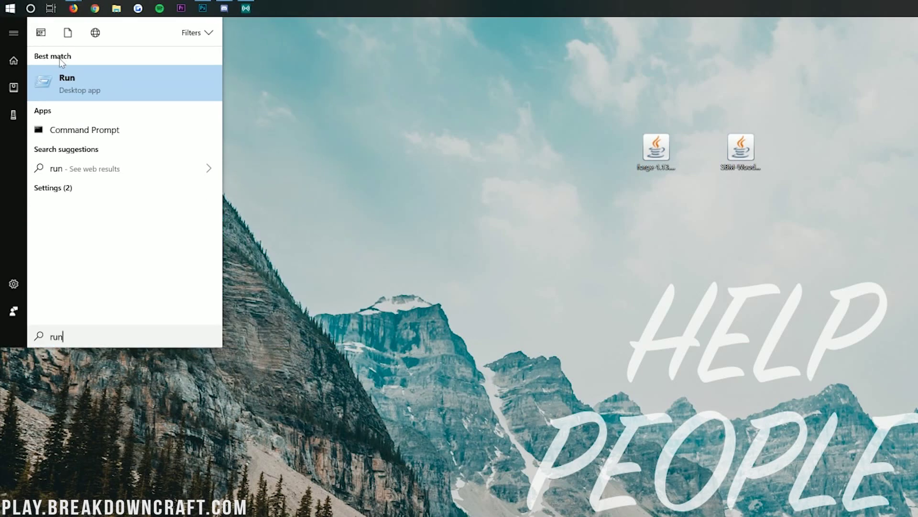
pyautogui.click(80, 94)
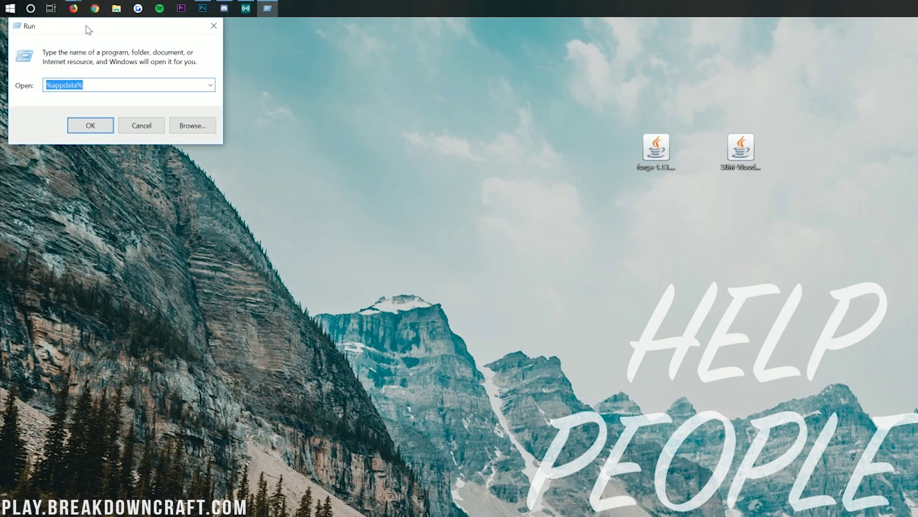
pyautogui.press('End')
pyautogui.moveTo(83, 99); pyautogui.dragTo(32, 108)
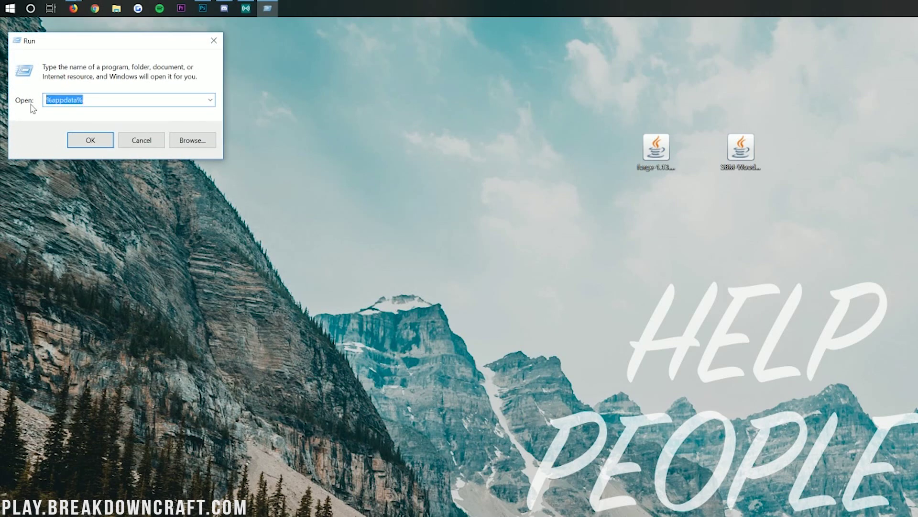
pyautogui.write('%appd')
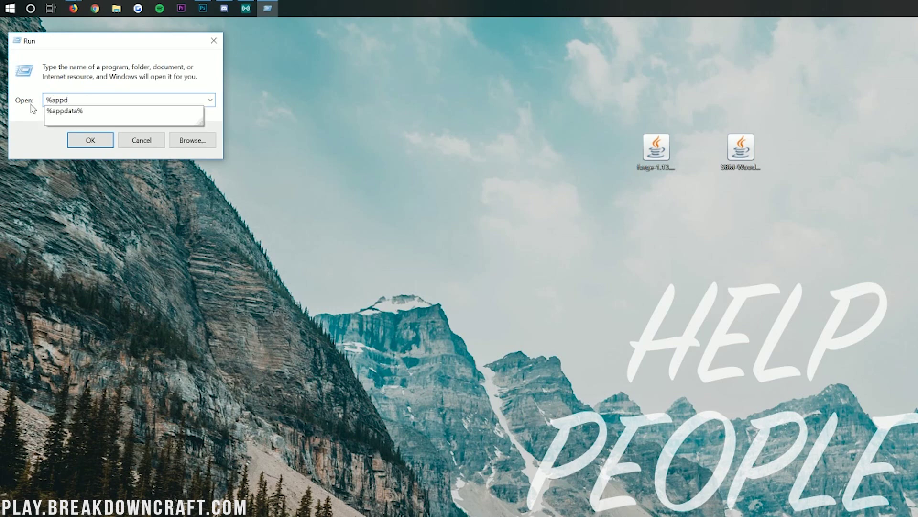
pyautogui.write('ata%')
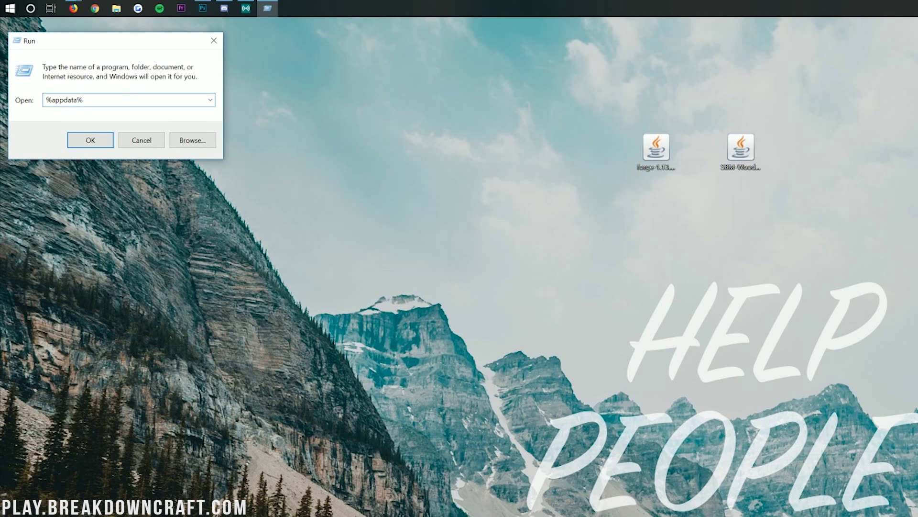
pyautogui.click(89, 141)
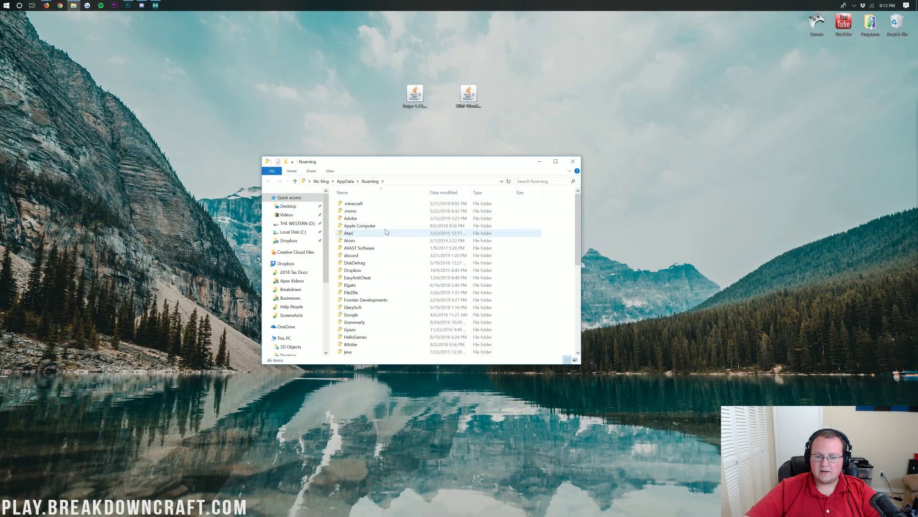
# Open the .minecraft folder and move its existing mods folder to the Recycle Bin.
pyautogui.click(375, 207)
pyautogui.doubleClick(375, 206)
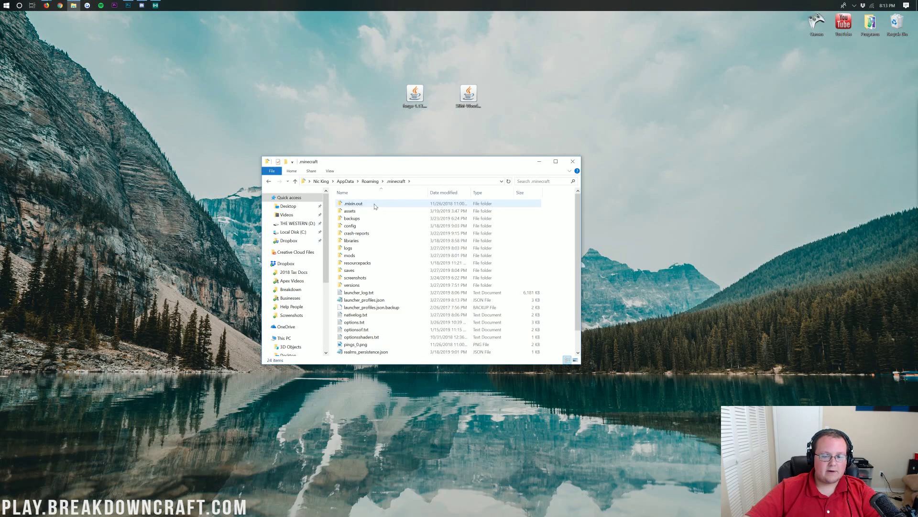
pyautogui.click(356, 258)
pyautogui.moveTo(357, 258); pyautogui.dragTo(895, 23)
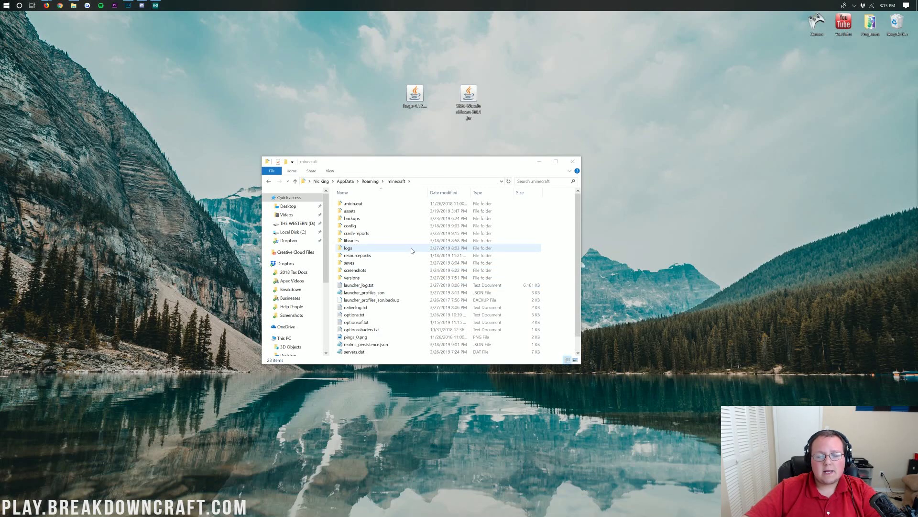
# Create a new folder named mods inside the .minecraft folder.
pyautogui.rightClick(546, 232)
pyautogui.moveTo(573, 318)
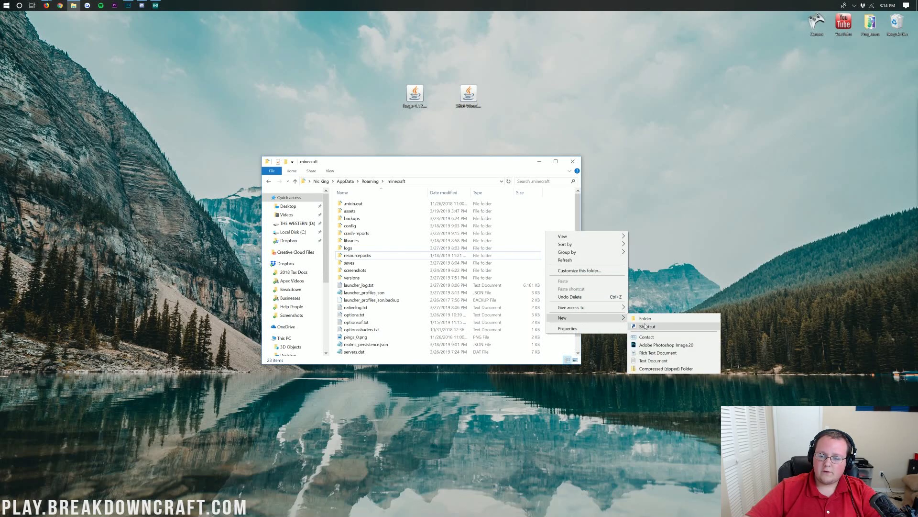
pyautogui.click(644, 319)
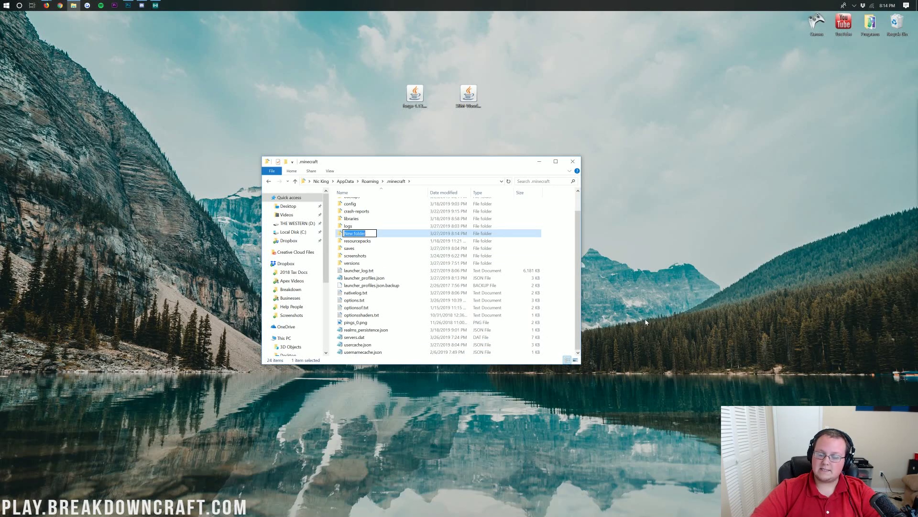
pyautogui.write('mods')
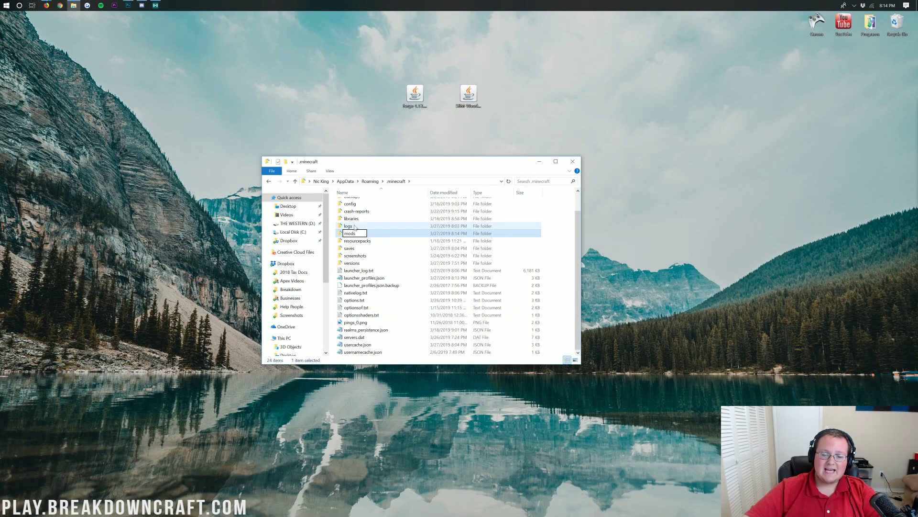
pyautogui.press('Return')
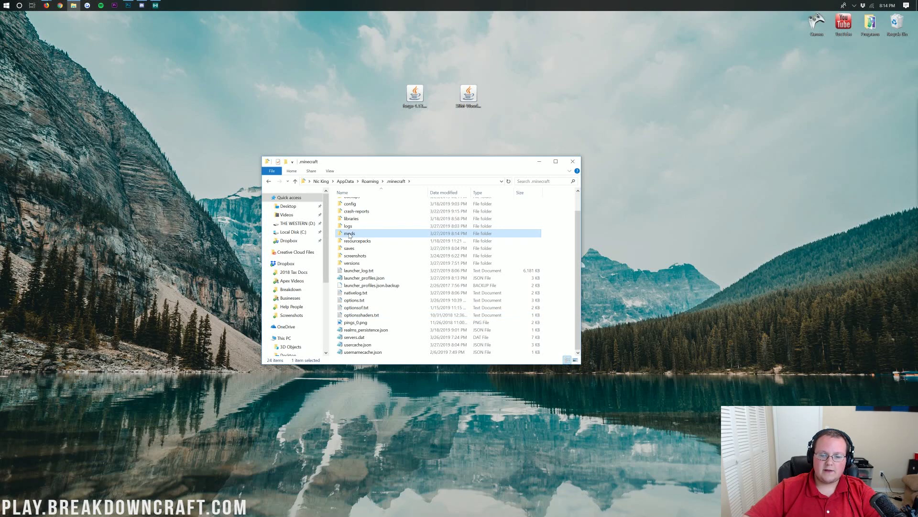
# Open the new mods folder and put SBM-WoodenShears-0.0.1.jar from the desktop into it.
pyautogui.doubleClick(361, 235)
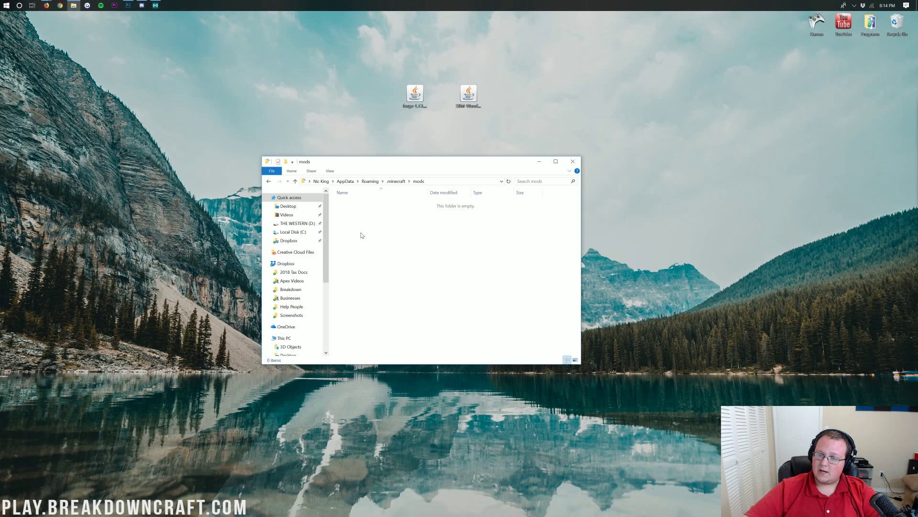
pyautogui.click(469, 98)
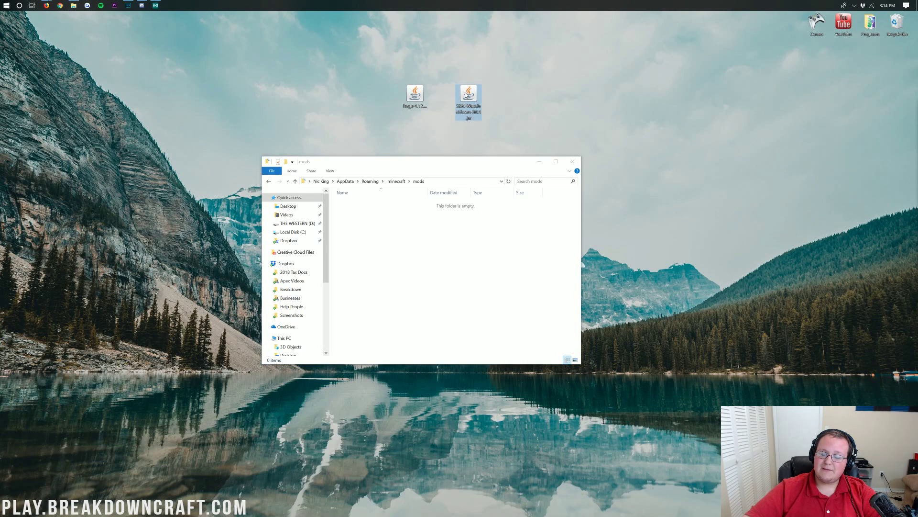
pyautogui.moveTo(466, 96); pyautogui.dragTo(395, 239)
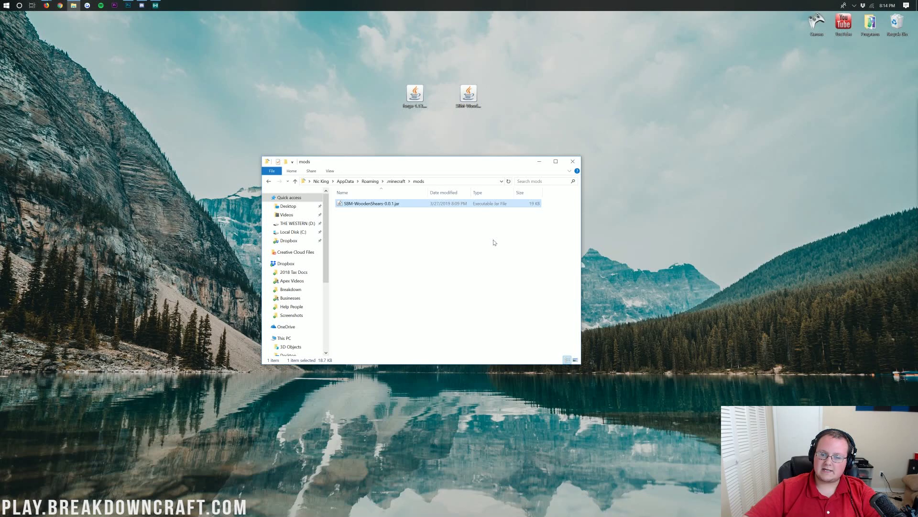
# Open the Games folder on the desktop and start the Minecraft launcher from its shortcut.
pyautogui.click(814, 13)
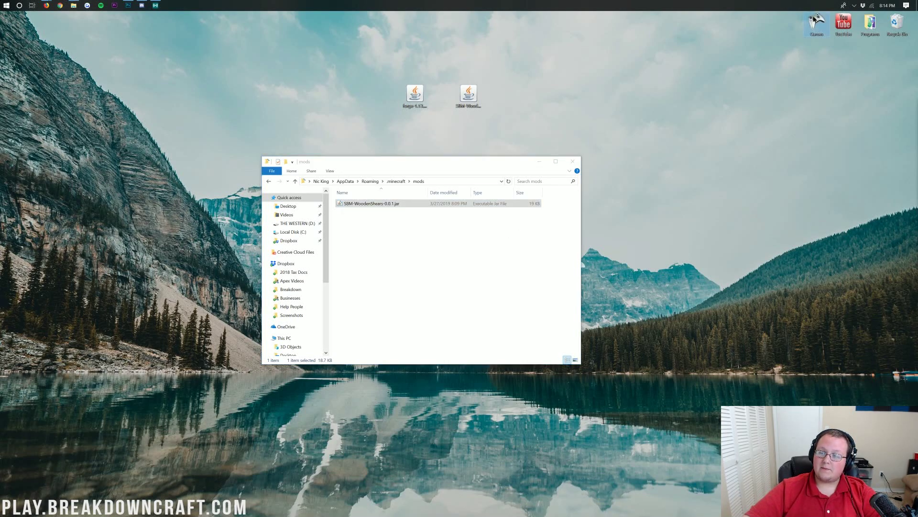
pyautogui.doubleClick(815, 18)
pyautogui.click(354, 295)
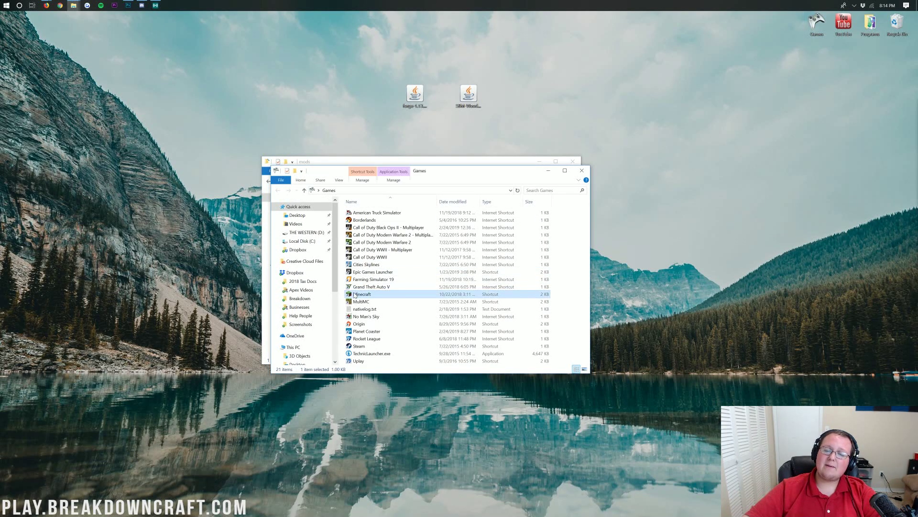
pyautogui.doubleClick(354, 295)
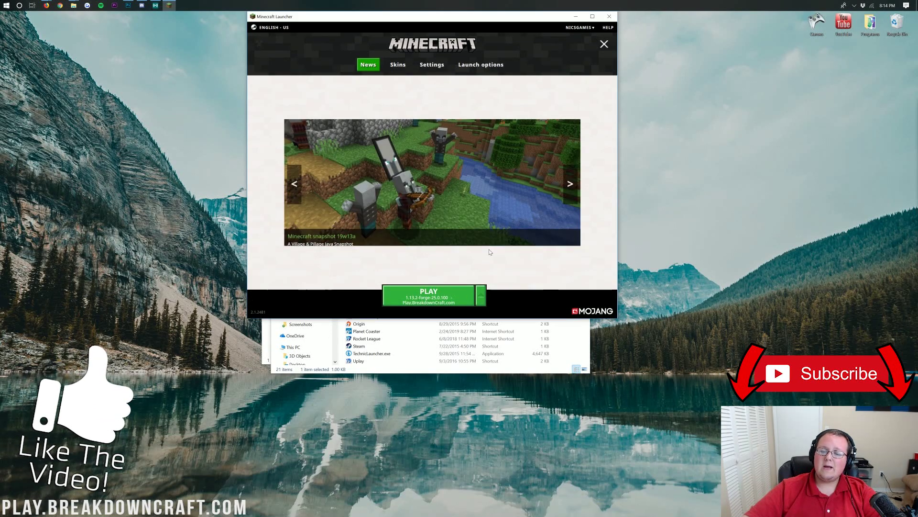
# Select the forge profile using 1.13.2-forge-25.0.100 as the version to play.
pyautogui.click(481, 297)
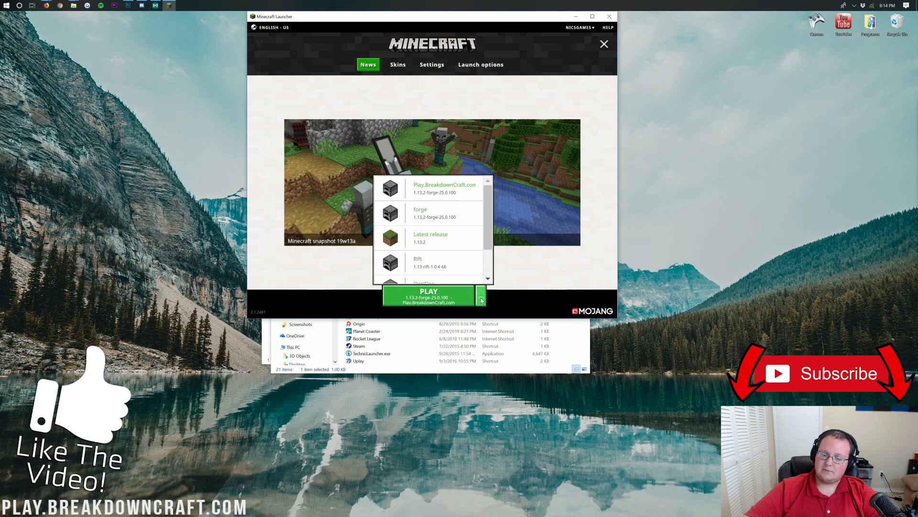
pyautogui.click(457, 216)
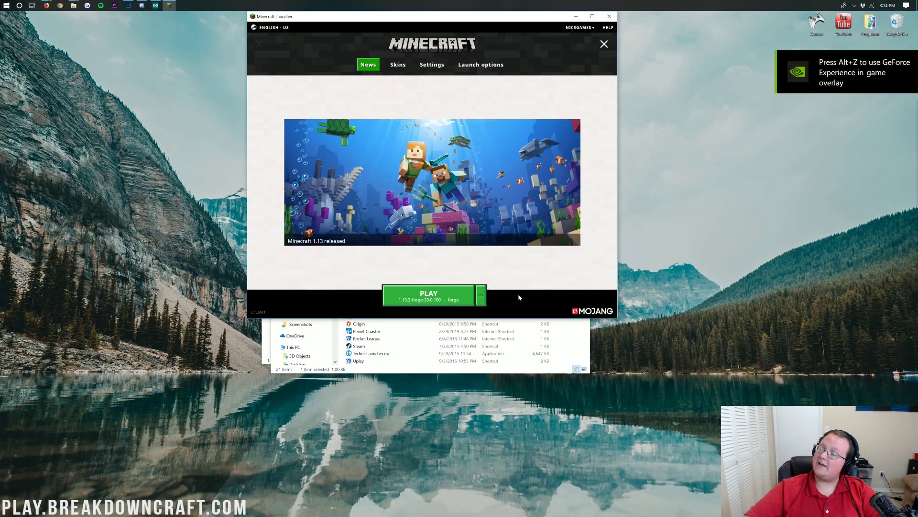
pyautogui.click(603, 45)
pyautogui.click(604, 45)
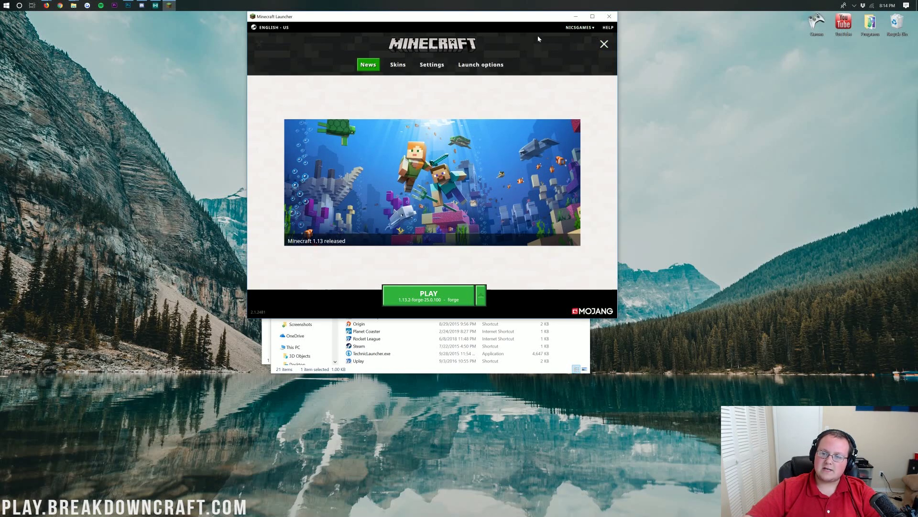
# Add a new launch configuration and name it Play.BreakdownCraft.com.
pyautogui.click(484, 67)
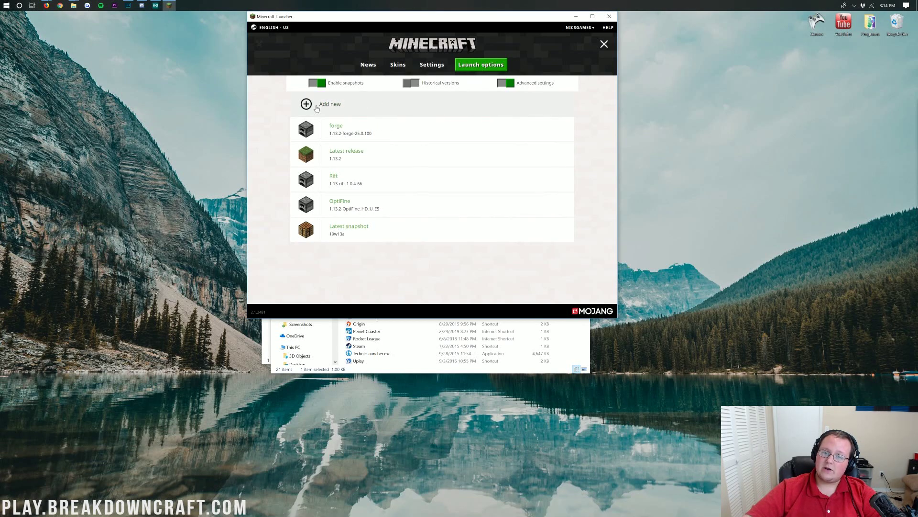
pyautogui.click(349, 105)
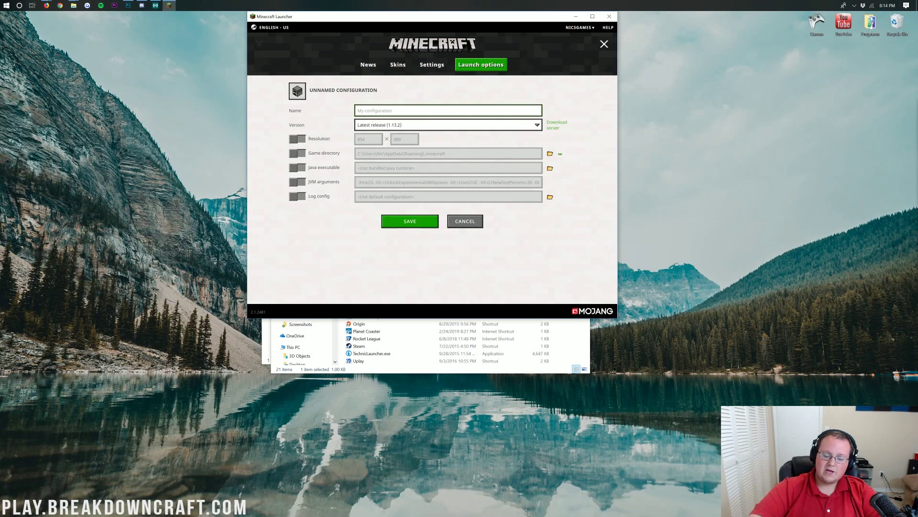
pyautogui.write('Play.B')
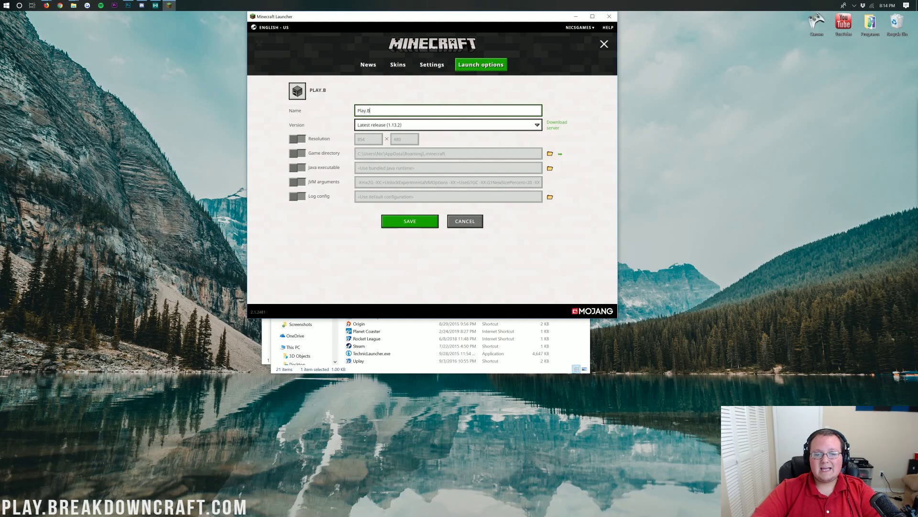
pyautogui.write('reakdownCraft.om')
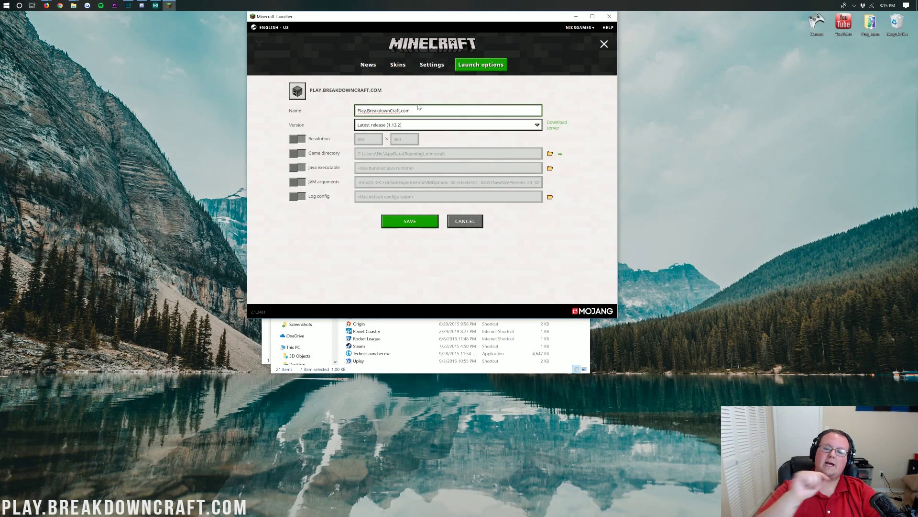
pyautogui.hotkey('ctrl', 'a')
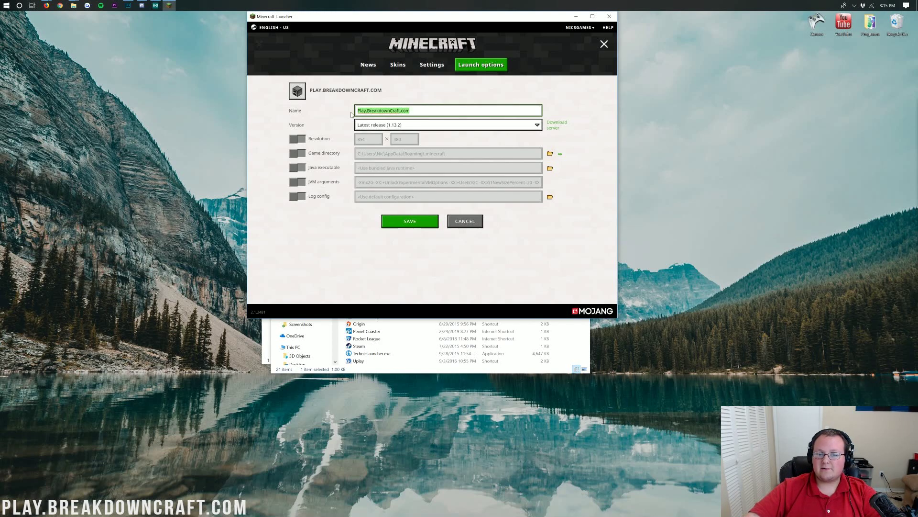
# Set the configuration's resolution to 1920 × 1080 and its version to release 1.13.2-forge-25.0.100, and save it.
pyautogui.click(299, 140)
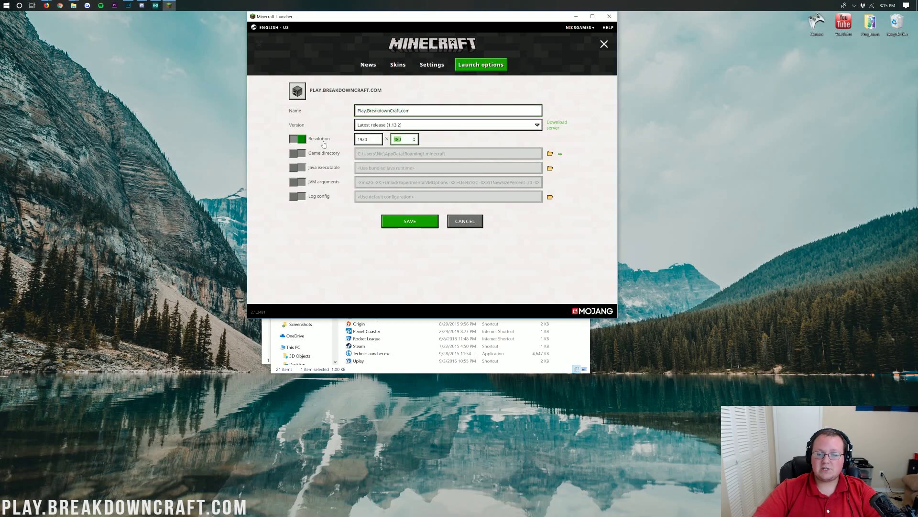
pyautogui.write('0')
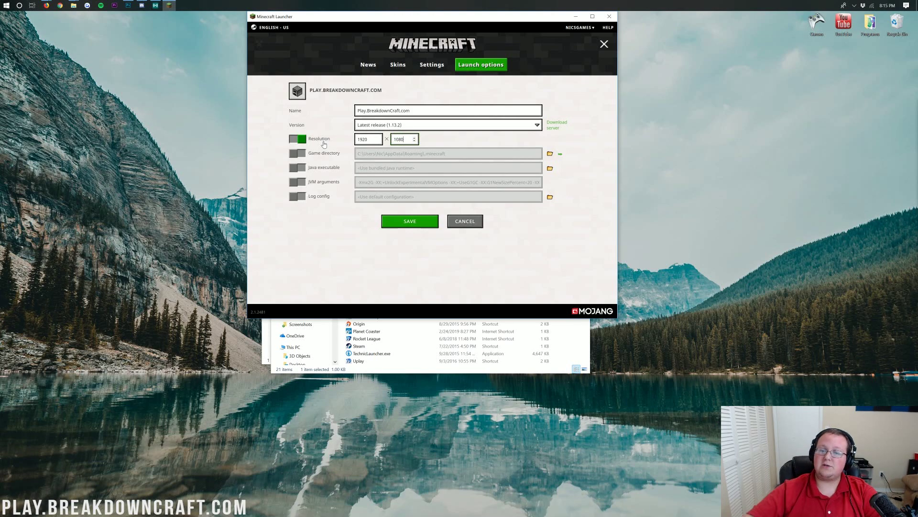
pyautogui.click(388, 127)
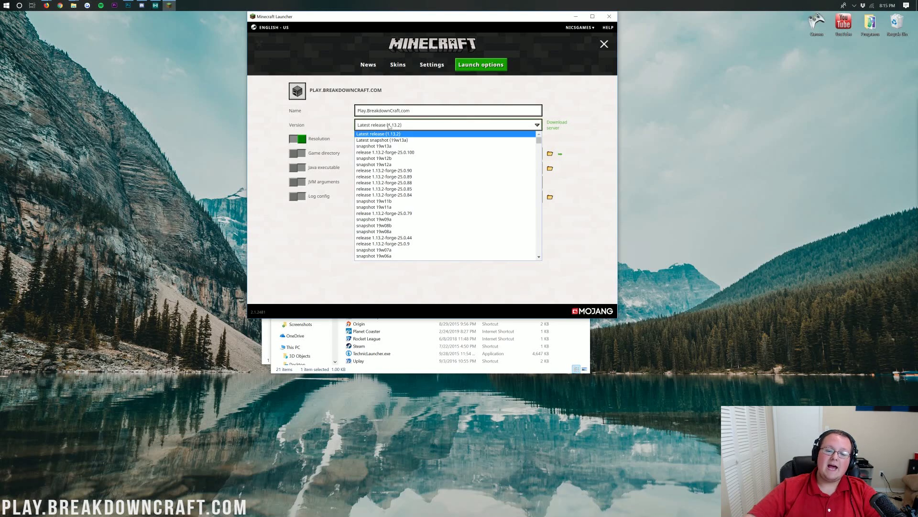
pyautogui.click(389, 127)
pyautogui.click(390, 129)
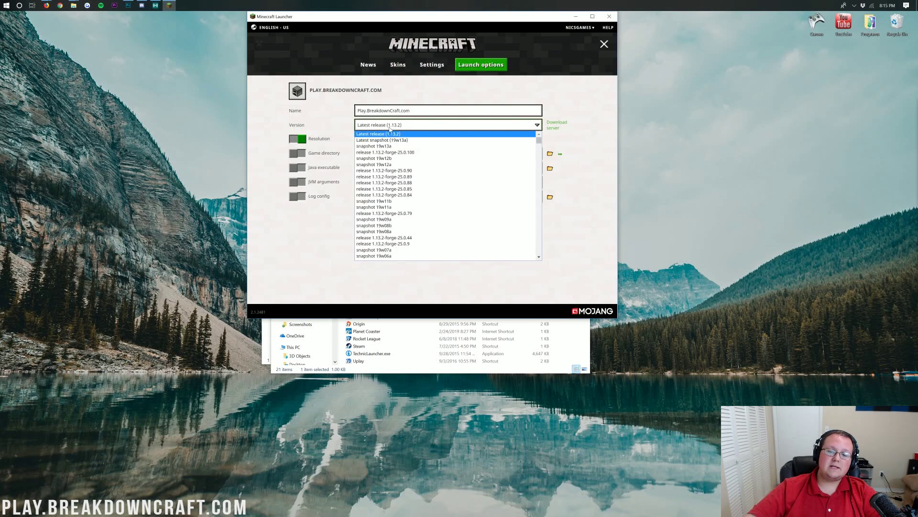
pyautogui.click(405, 153)
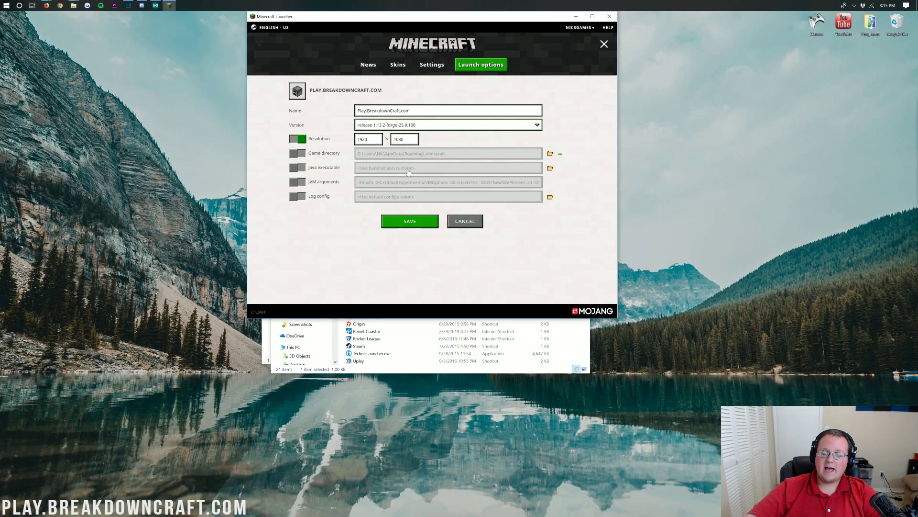
pyautogui.click(410, 223)
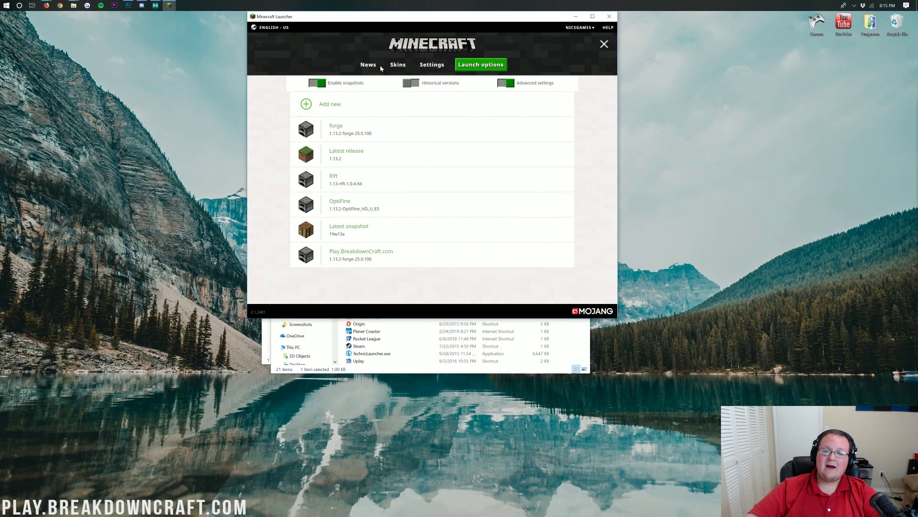
# Choose the Play.BreakdownCraft.com profile from the launcher's version list and start the game.
pyautogui.click(367, 66)
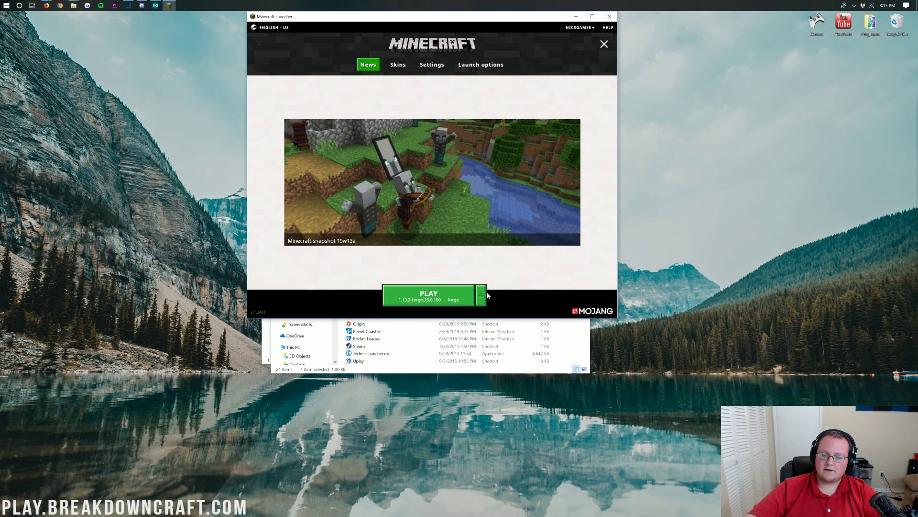
pyautogui.click(481, 296)
pyautogui.scroll(-2, 442, 270)
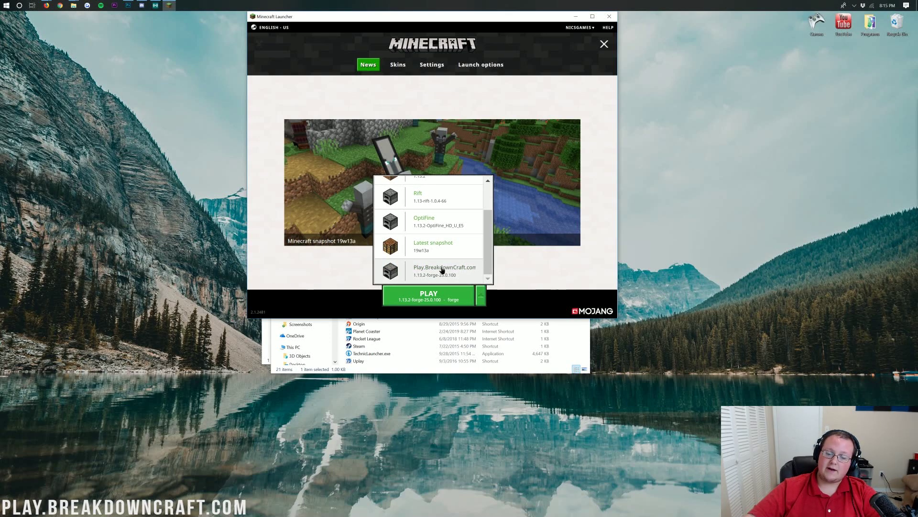
pyautogui.click(442, 270)
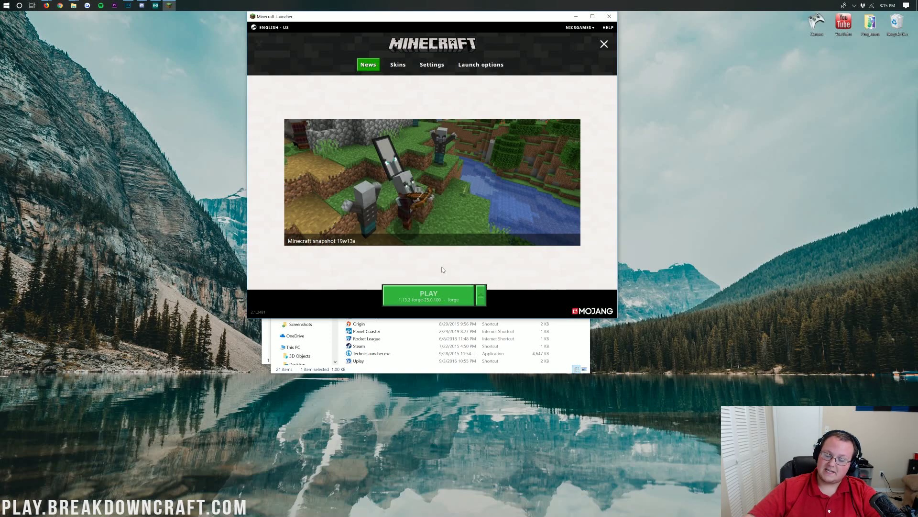
pyautogui.click(427, 292)
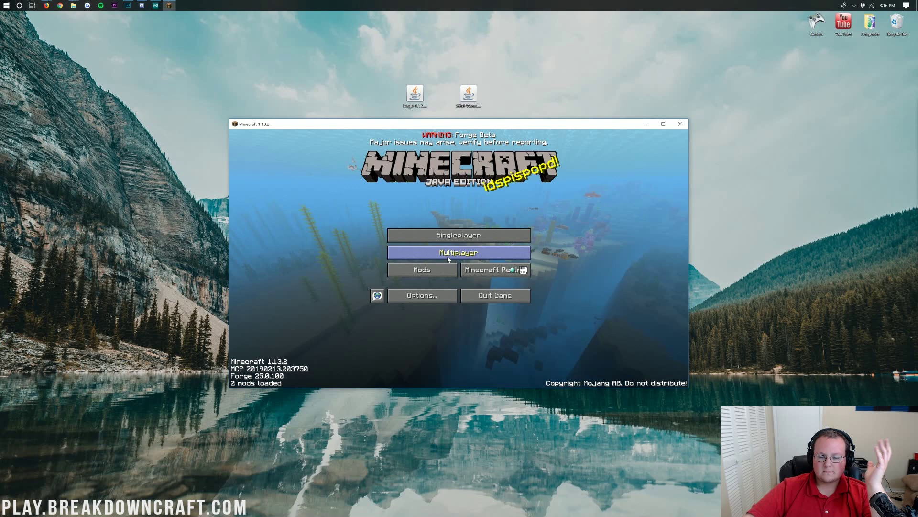
# Check the details of SBM-Wooden Shears in the game's mod list and return to the title screen.
pyautogui.click(412, 270)
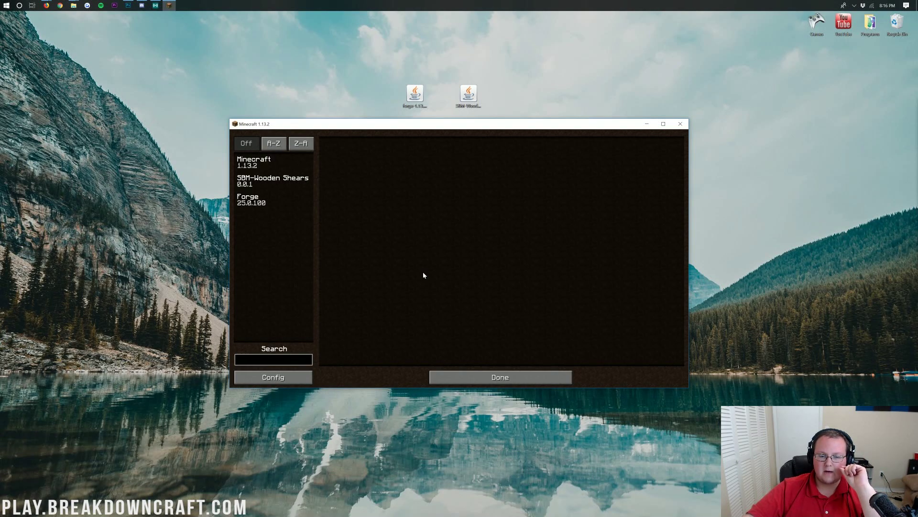
pyautogui.click(282, 187)
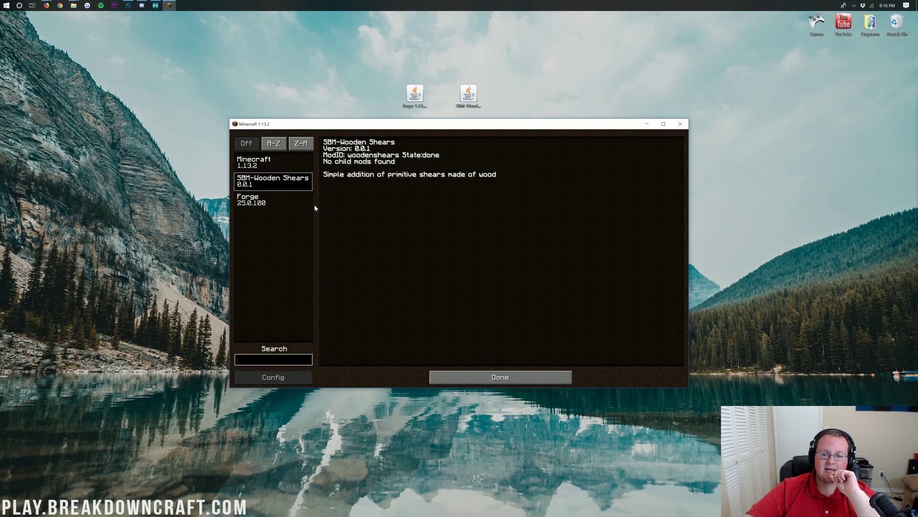
pyautogui.click(513, 375)
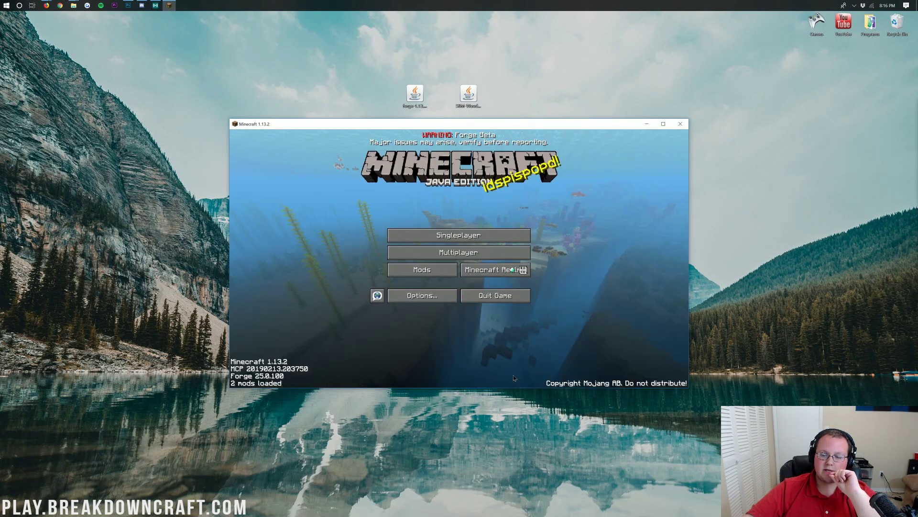
# Load a singleplayer world and switch to creative mode with the command /gamemode creative.
pyautogui.click(450, 238)
pyautogui.doubleClick(428, 177)
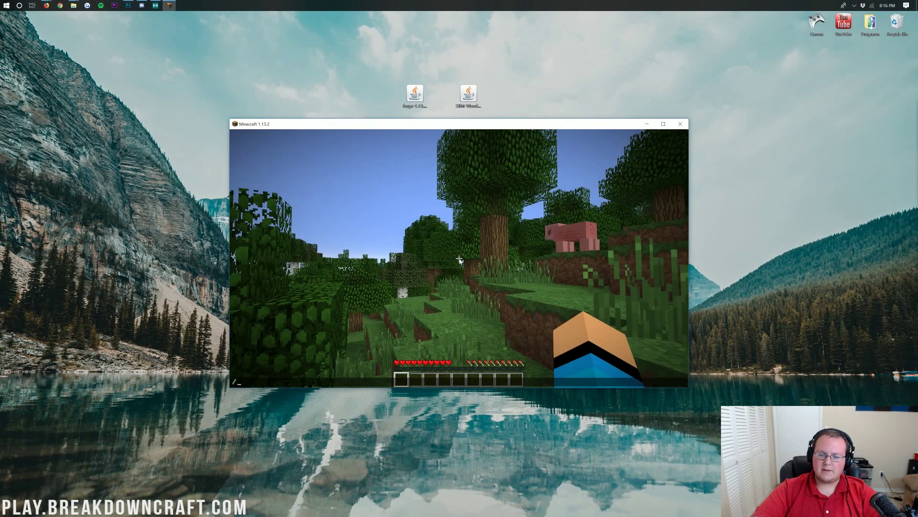
pyautogui.write('/gamemode creative')
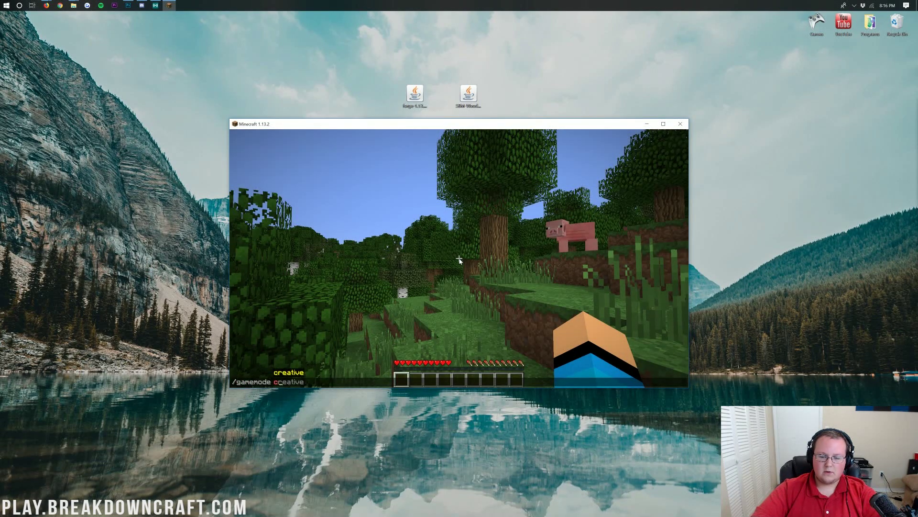
pyautogui.press('Return')
# Search the creative inventory for "woode", put the darkest wooden shears in the sixth hotbar slot, and hold them.
pyautogui.press('e')
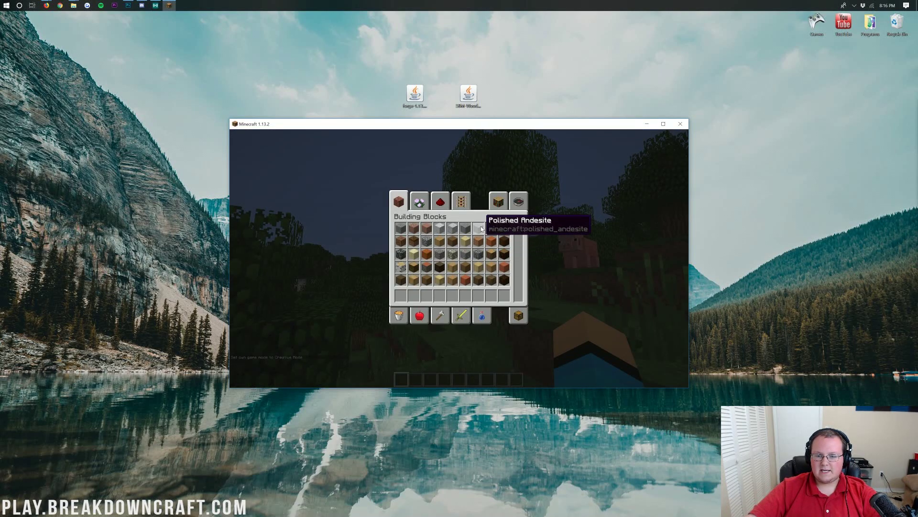
pyautogui.click(518, 201)
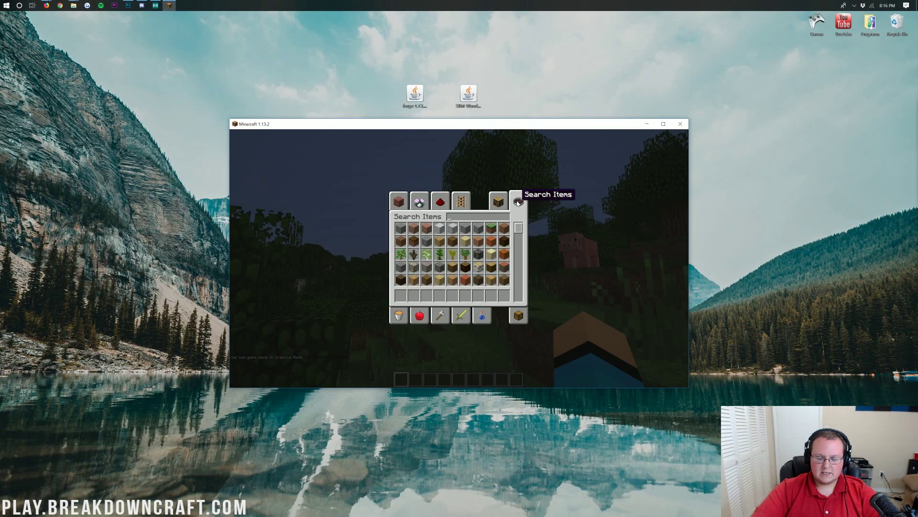
pyautogui.write('woode')
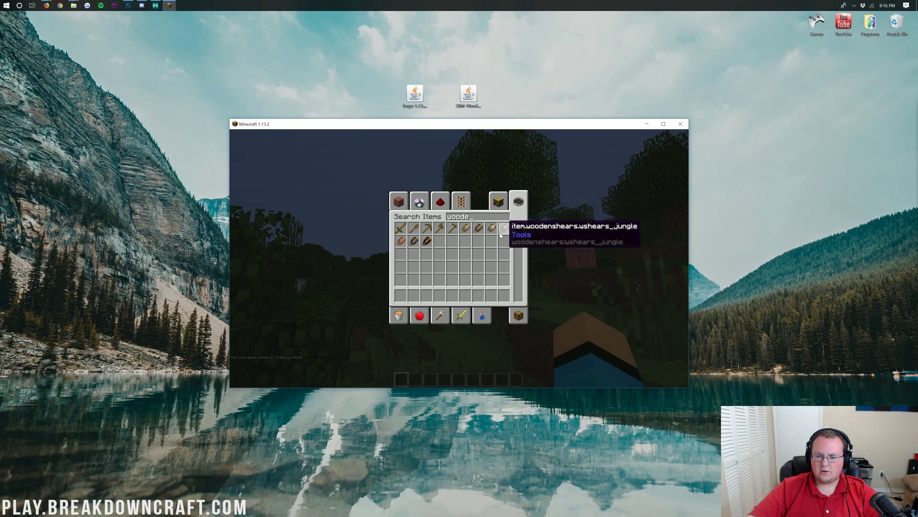
pyautogui.click(424, 245)
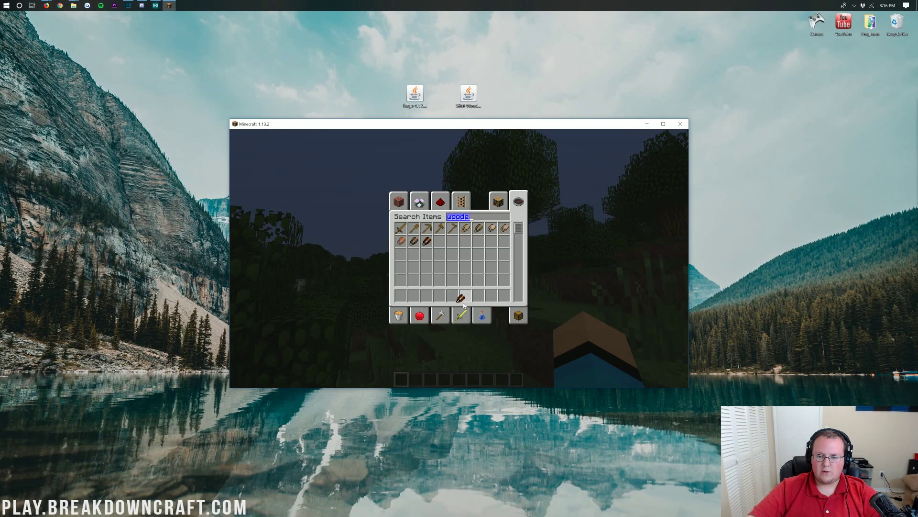
pyautogui.click(465, 296)
pyautogui.press('e')
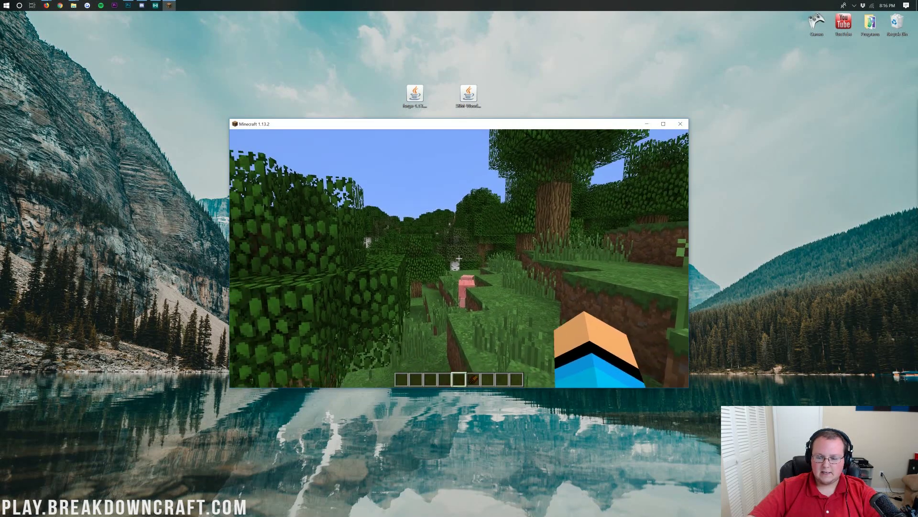
pyautogui.write('6')
# Switch the game to survival mode with the command /gamemode survival.
pyautogui.write('/gamem')
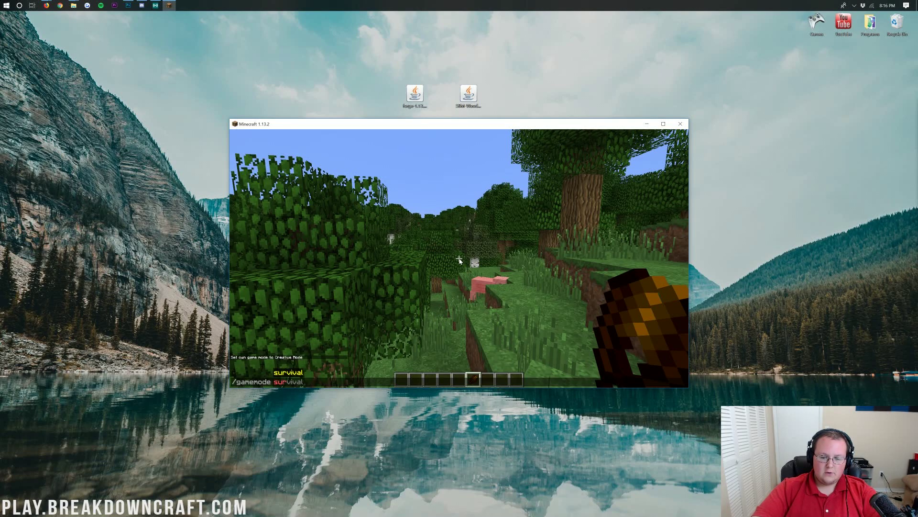
pyautogui.write('ode sur')
pyautogui.press('Tab')
pyautogui.press('Return')
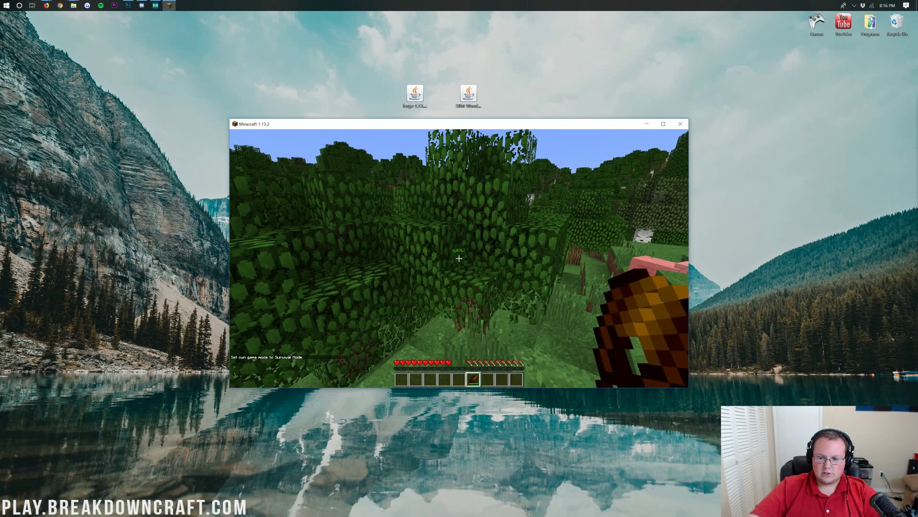
# Cut the nearby tree leaves with the wooden shears and collect the dropped leaf blocks.
pyautogui.click(459, 259)
pyautogui.click(459, 259)
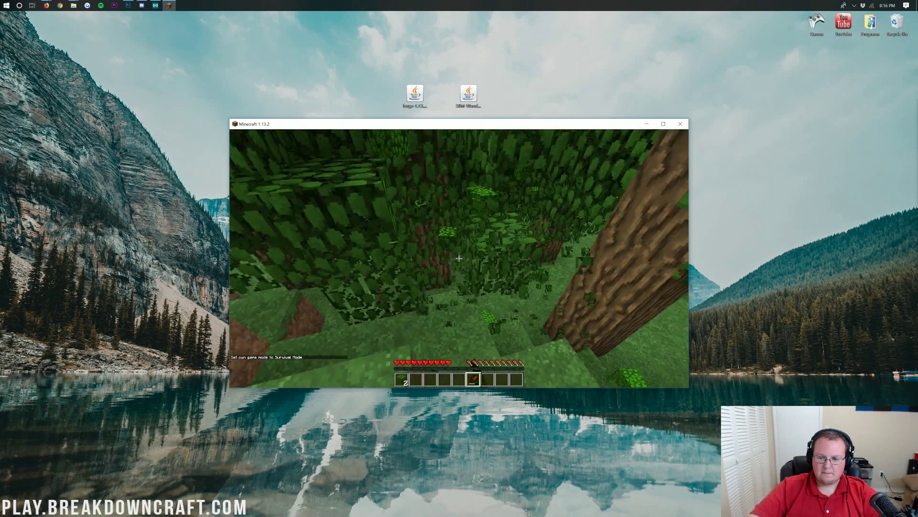
pyautogui.click(459, 258)
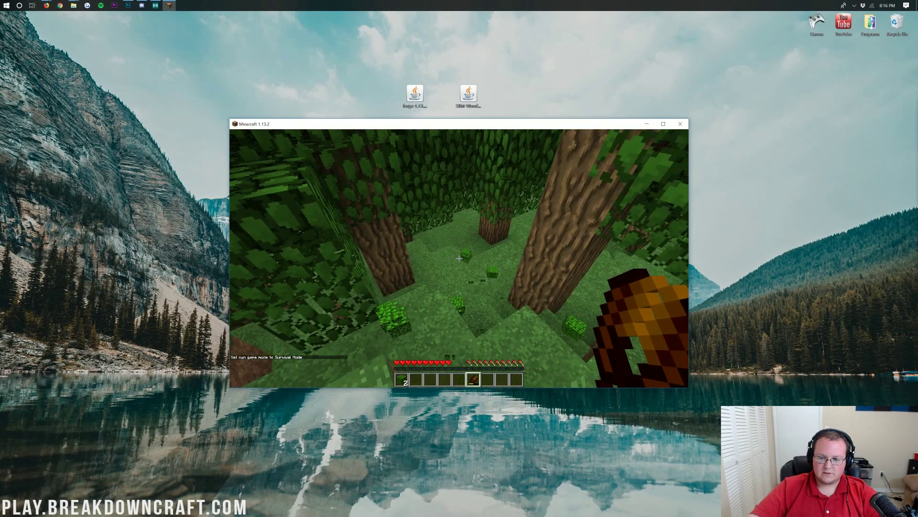
pyautogui.press('w')
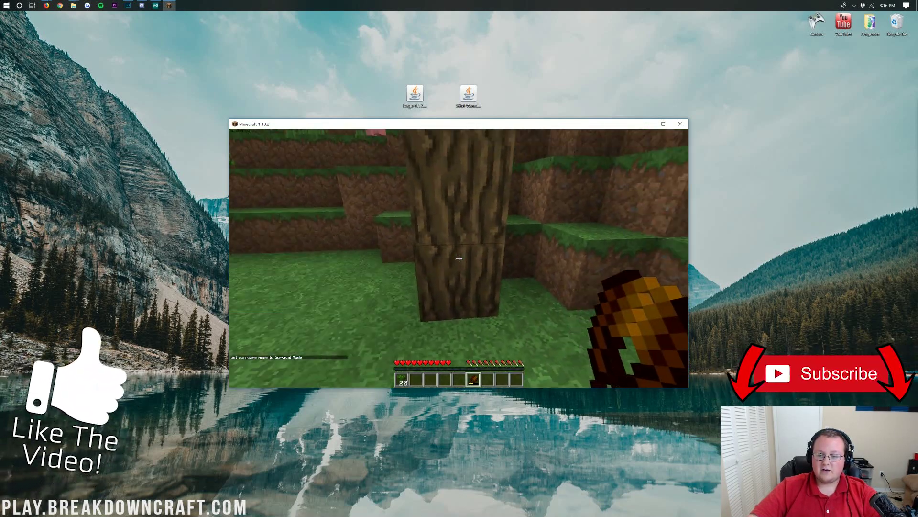
pyautogui.press('w')
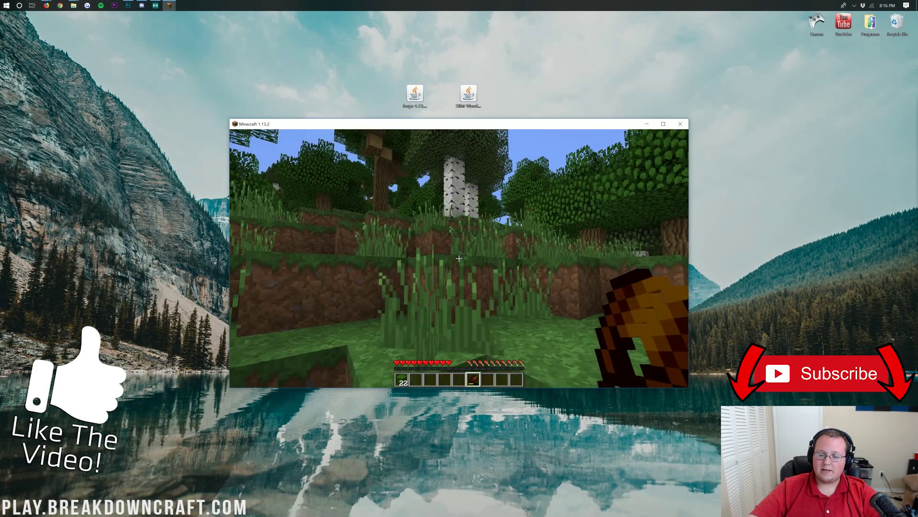
pyautogui.press('w')
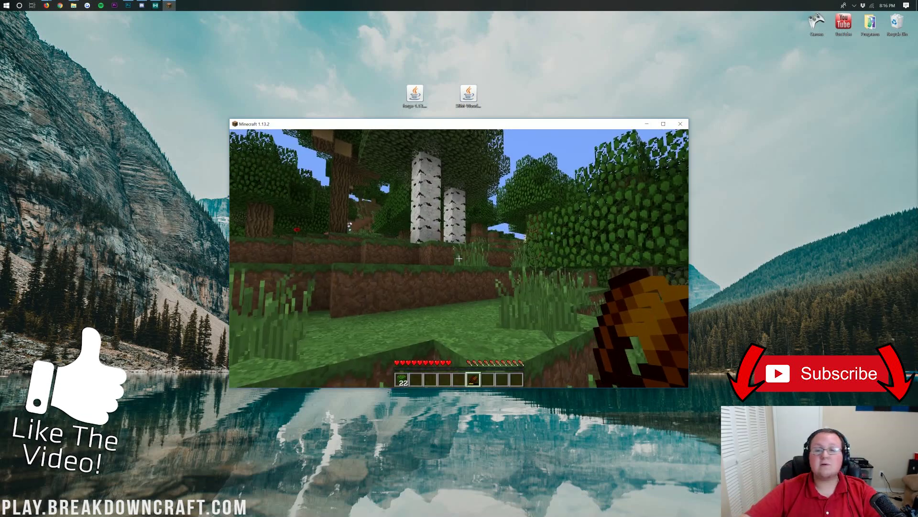
pyautogui.press('w')
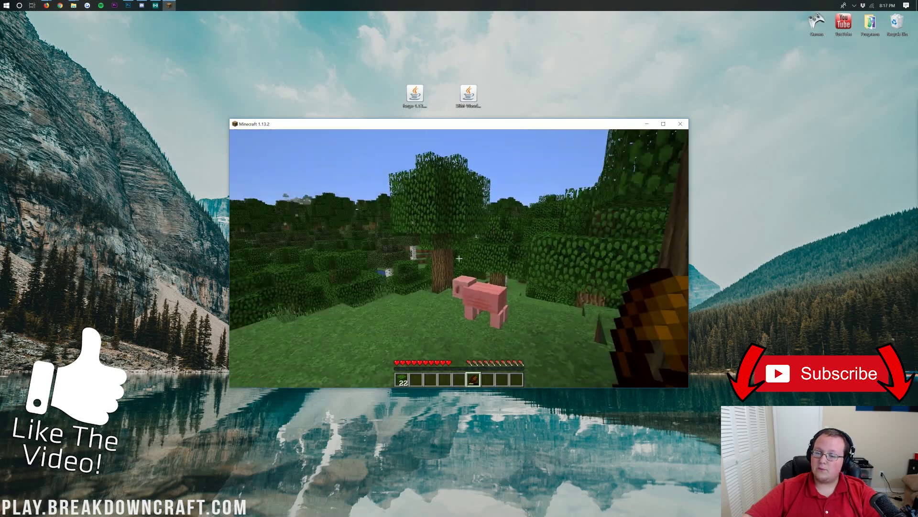
pyautogui.press('w')
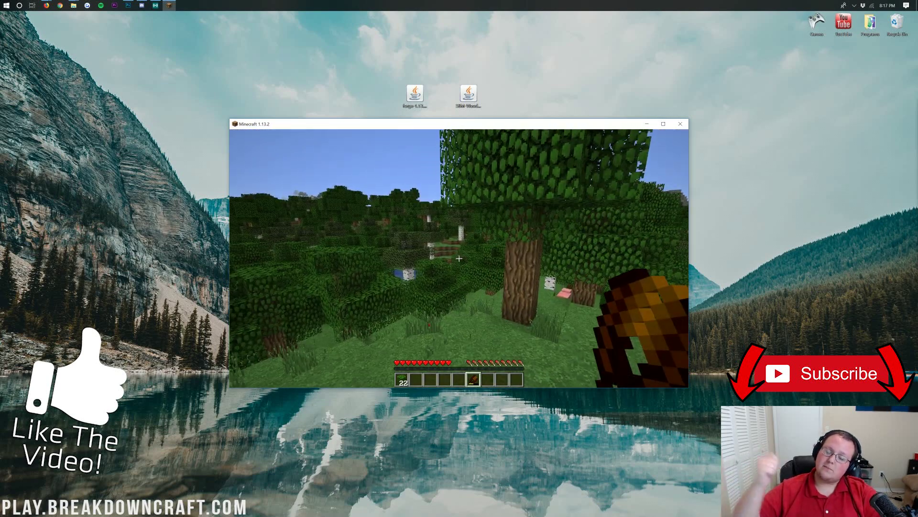